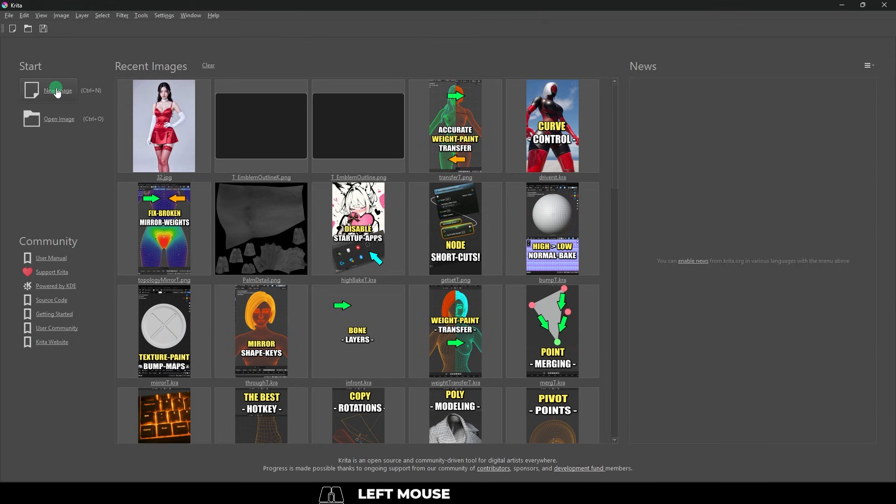
Create a new 1024 x 1024 px document from the clipboard image, looking through the animation, comic, design and DSLR templates first.
left_click(58, 90)
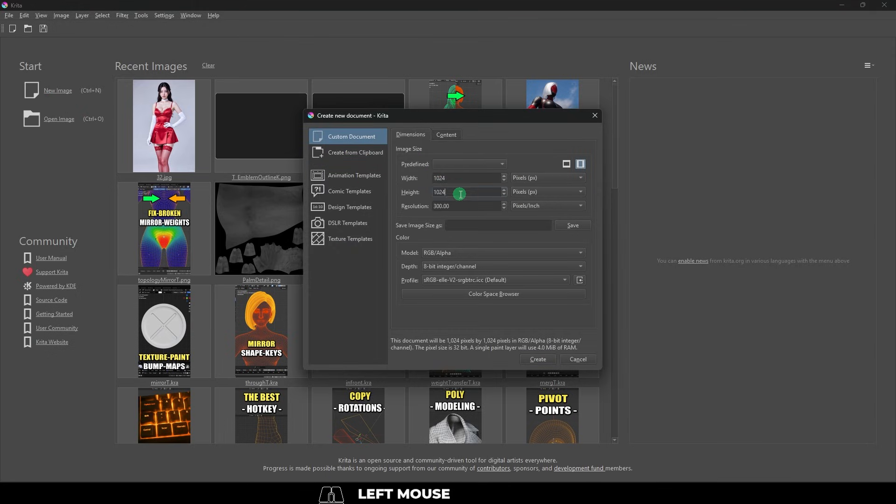
left_click(357, 156)
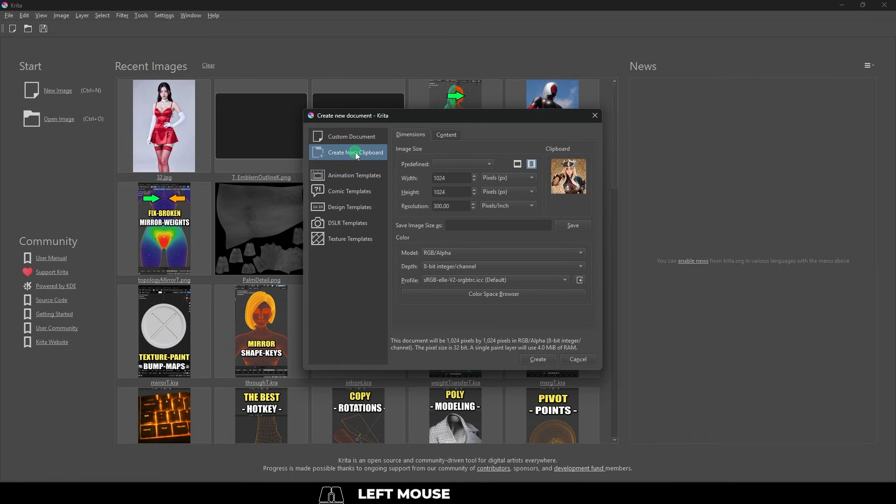
left_click(352, 176)
left_click(353, 196)
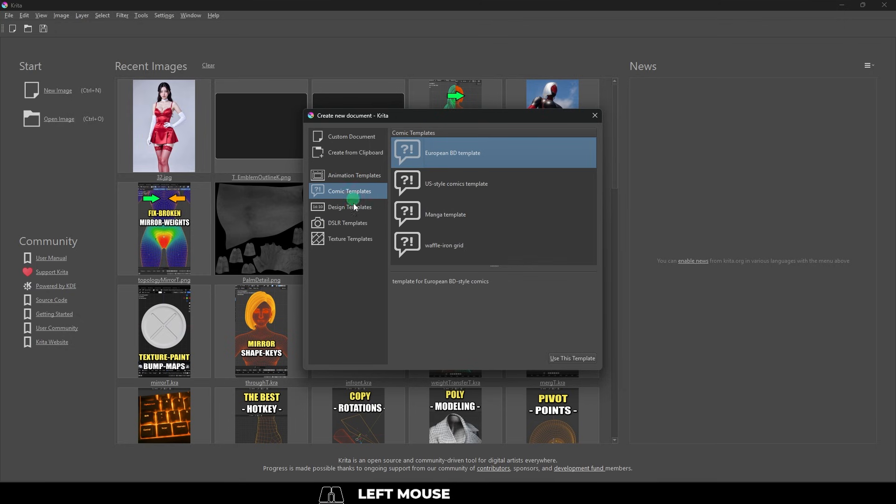
left_click(353, 211)
left_click(348, 224)
left_click(350, 207)
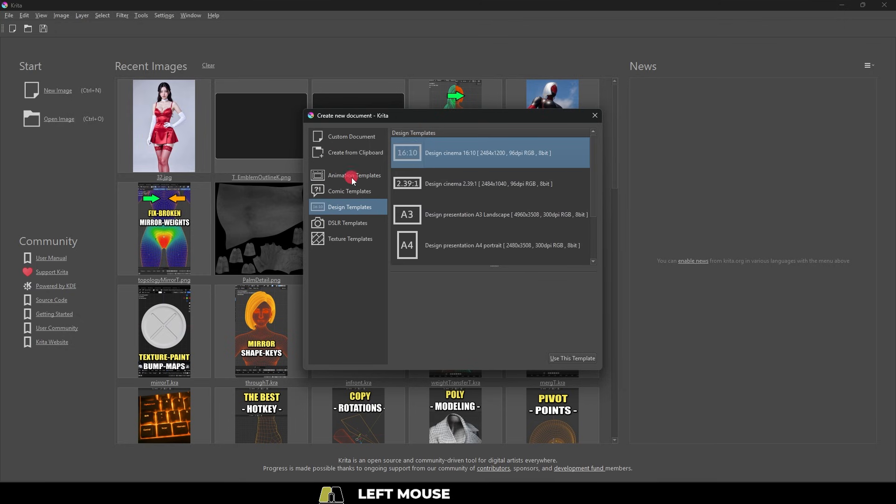
left_click(355, 154)
left_click(538, 359)
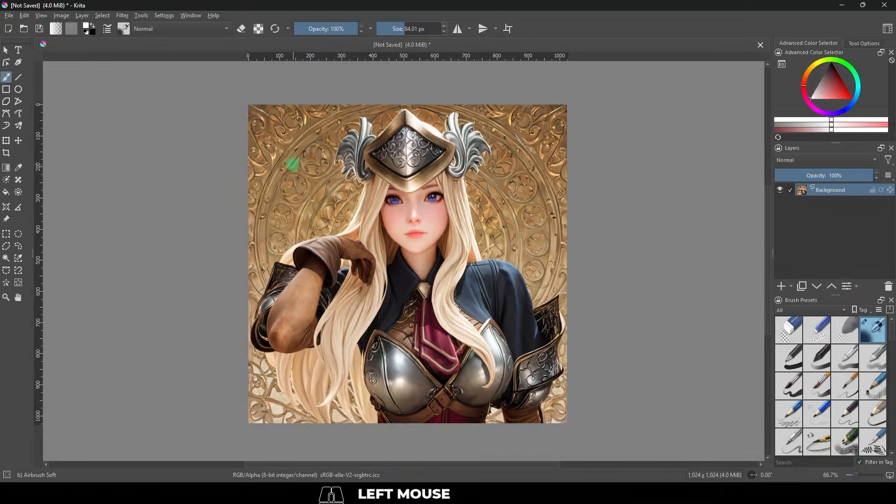
Show the Animation Timeline docker and hide it again.
left_click(164, 16)
mouse_move(189, 91)
left_click(326, 124)
left_click(164, 15)
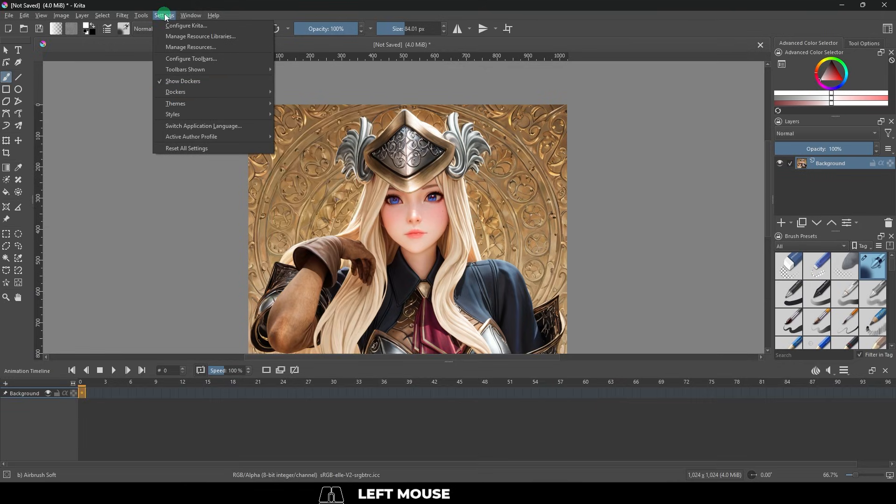
left_click(327, 123)
Show the Storyboard docker and hide it again.
left_click(163, 16)
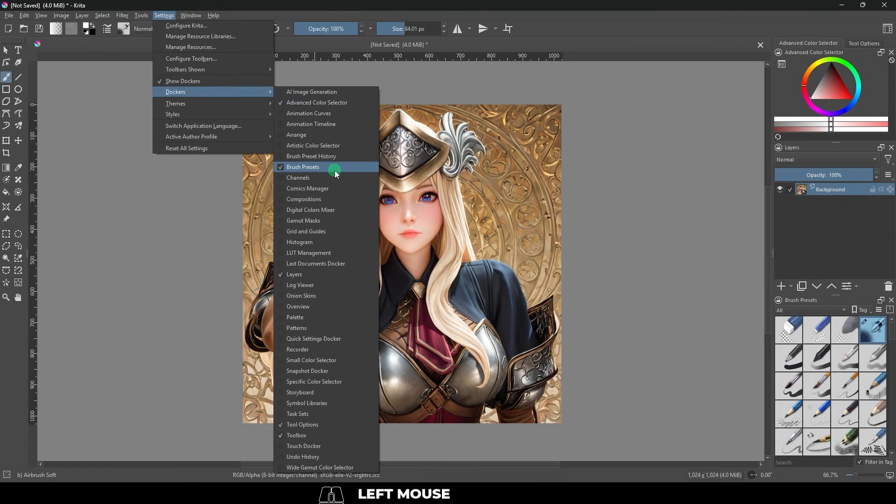
left_click(326, 392)
left_click(164, 15)
mouse_move(185, 92)
left_click(327, 391)
Turn the Digital Colors Mixer docker on and off, and try moving the toolbox docker.
left_click(164, 15)
left_click(326, 210)
left_click(164, 15)
left_click(290, 208)
mouse_move(16, 43)
left_mouse_down()
mouse_move(80, 44)
mouse_move(56, 133)
mouse_move(459, 214)
mouse_move(801, 259)
mouse_move(800, 207)
mouse_move(861, 91)
mouse_move(808, 23)
mouse_move(753, 60)
mouse_move(839, 348)
mouse_move(876, 401)
mouse_move(639, 376)
mouse_move(98, 232)
mouse_move(14, 70)
left_mouse_up()
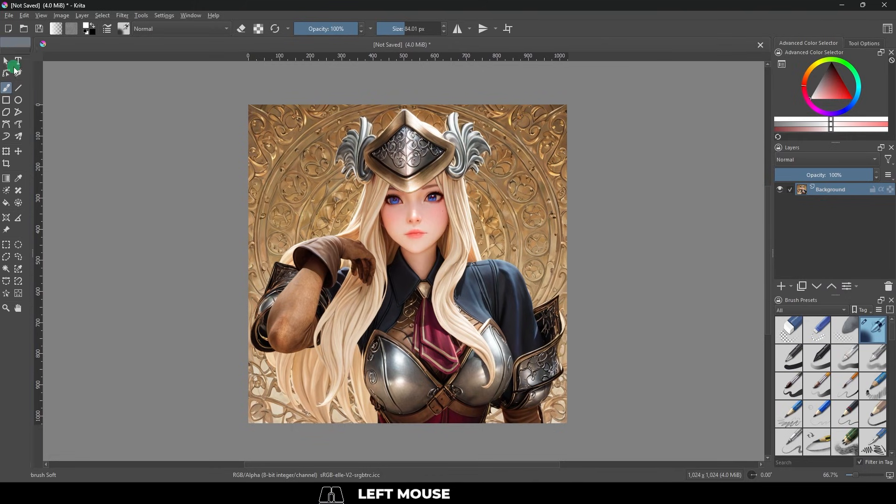
Save the current docker layout as a new workspace named ExampleWorkspace.
left_click(190, 15)
mouse_move(229, 46)
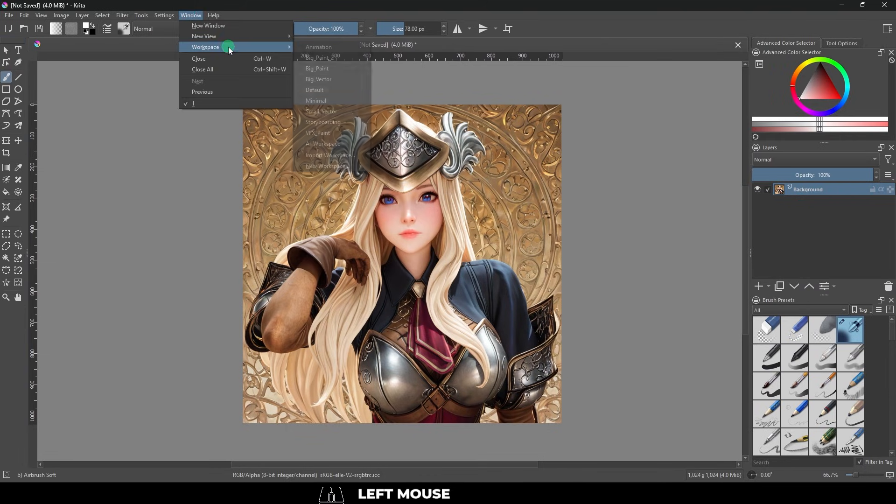
left_click(334, 167)
key("Escape")
Open the krita resource folder in File Explorer and locate ExampleWorkspace.kws in its workspaces subfolder.
left_click(163, 16)
left_click(186, 40)
left_click(425, 334)
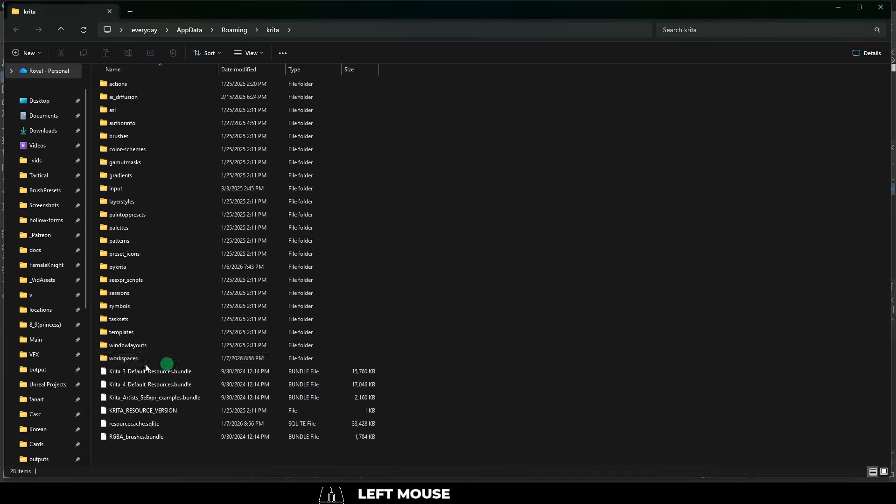
double_click(128, 354)
left_click(140, 162)
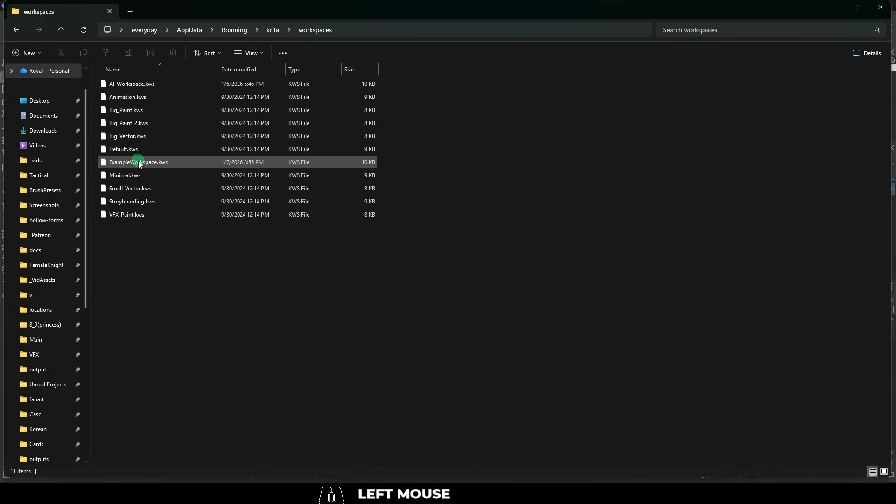
left_click(139, 164)
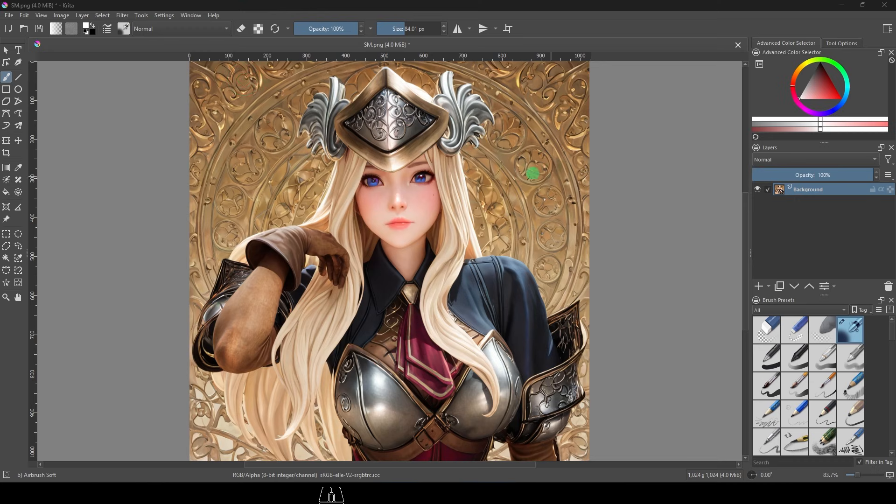
Load the saved ExampleWorkspace layout.
left_click(191, 15)
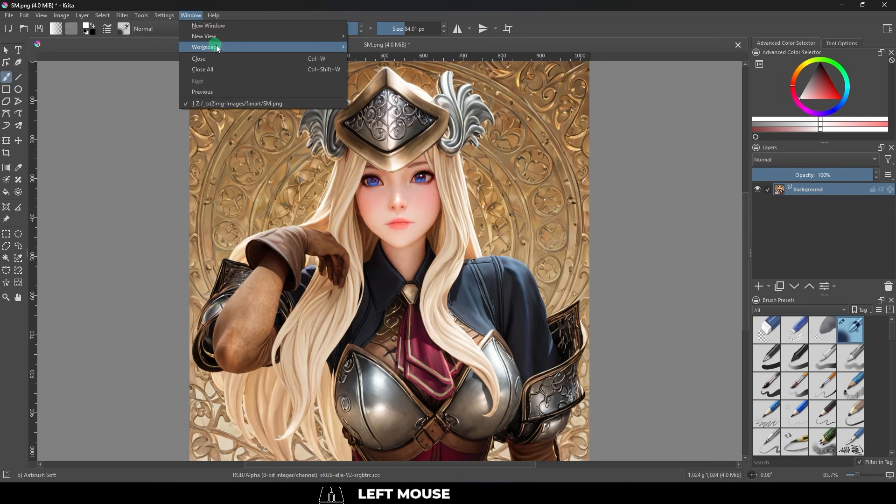
mouse_move(271, 49)
left_click(383, 154)
Try panning, zooming and rotating the canvas view, and reset its rotation.
mouse_move(377, 188)
left_mouse_down()
mouse_move(413, 231)
mouse_move(392, 187)
mouse_move(391, 196)
left_mouse_up()
scroll(391, 196, "down", 3)
scroll(391, 196, "up", 4)
scroll(391, 196, "down", 2)
left_click_drag(380, 200, 609, 320)
key("5")
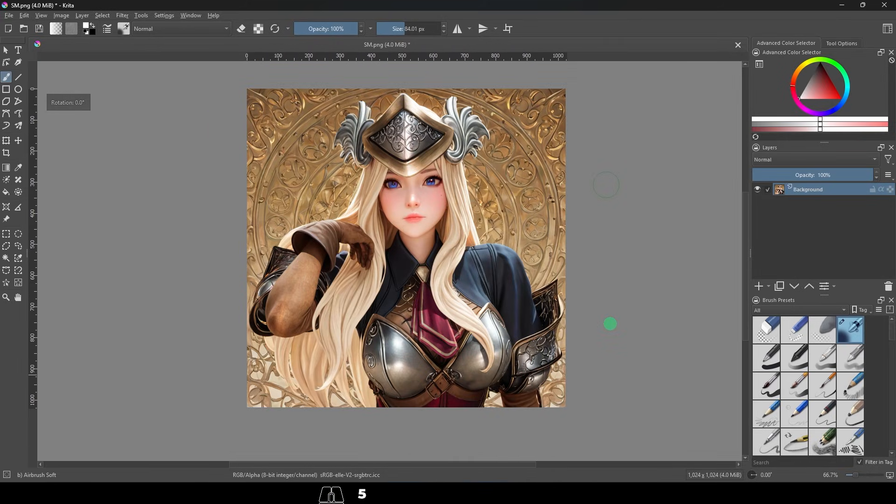
mouse_move(380, 239)
left_mouse_down()
mouse_move(391, 232)
mouse_move(378, 250)
mouse_move(365, 249)
mouse_move(408, 252)
mouse_move(397, 236)
left_mouse_up()
scroll(381, 242, "down", 2)
scroll(382, 243, "up", 1)
scroll(381, 246, "up", 1)
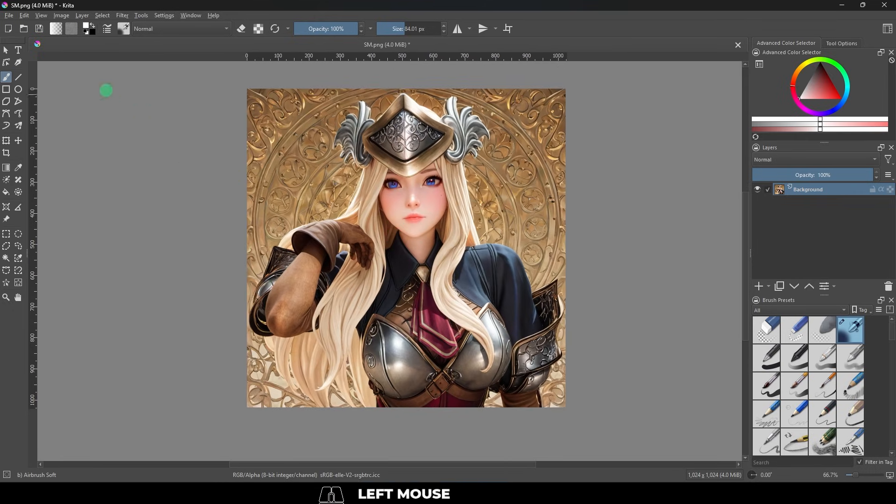
Examine the Pan Canvas bindings in the Canvas Input Settings, including the Middle Button entry for Pan Mode.
left_click(166, 16)
left_click(168, 26)
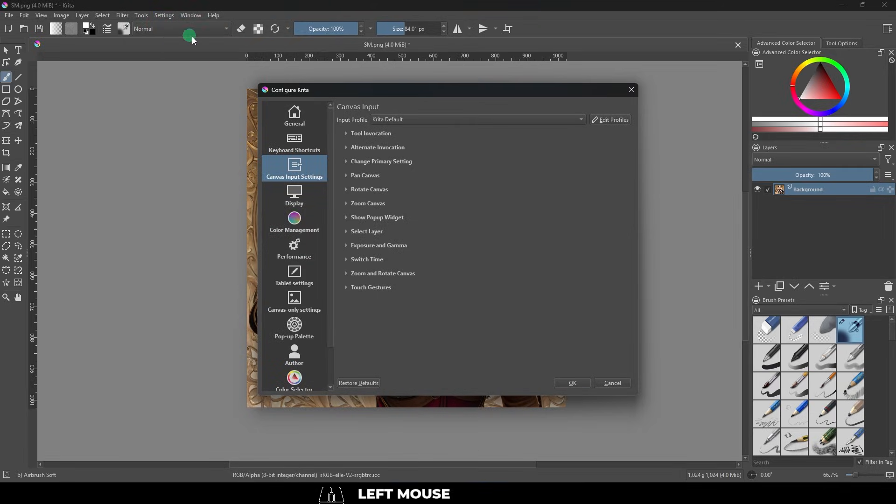
left_click(346, 176)
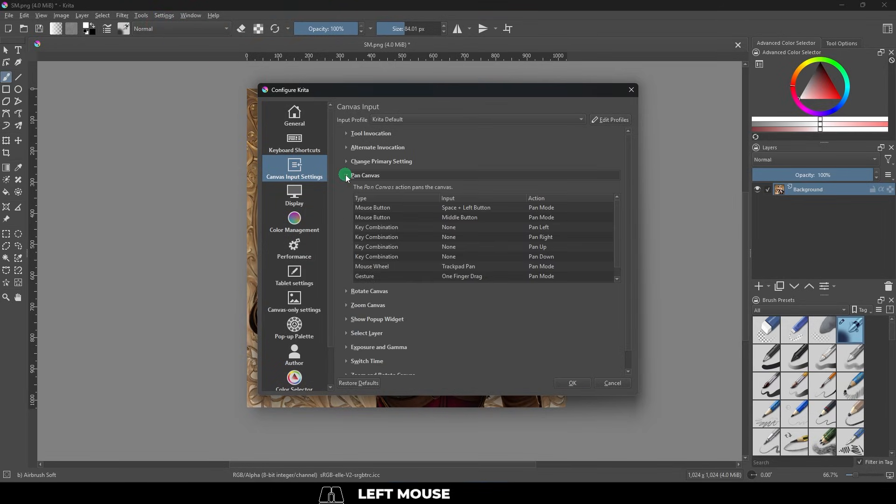
left_click(464, 219)
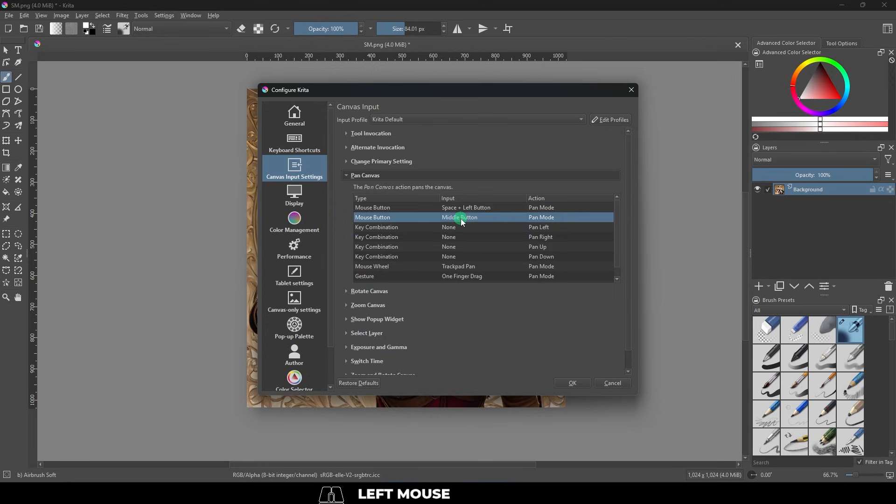
Examine the mouse wheel bindings for Zoom Canvas and close the configuration without saving.
left_click(353, 305)
scroll(407, 322, "down", 2)
left_click(541, 320)
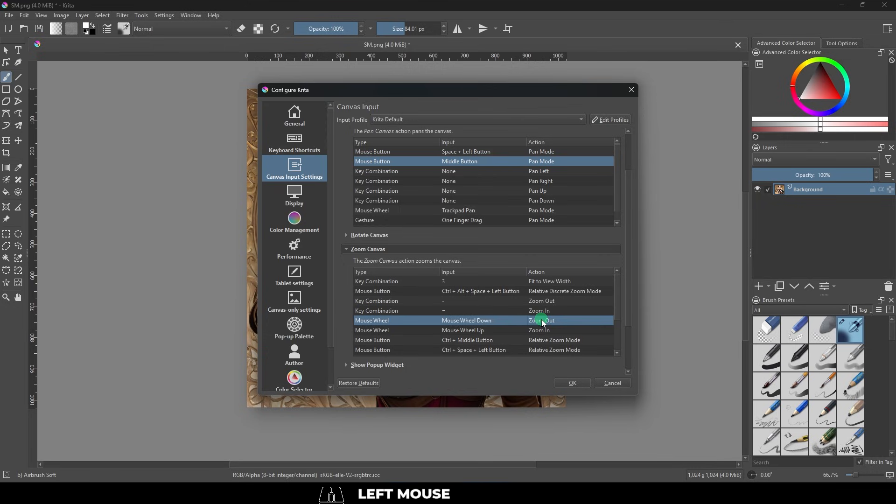
left_click(574, 332)
left_click(572, 321)
left_click(613, 384)
Pan around the portrait and zoom in and out to inspect the canvas navigation.
left_click_drag(380, 239, 364, 251)
scroll(382, 242, "down", 1)
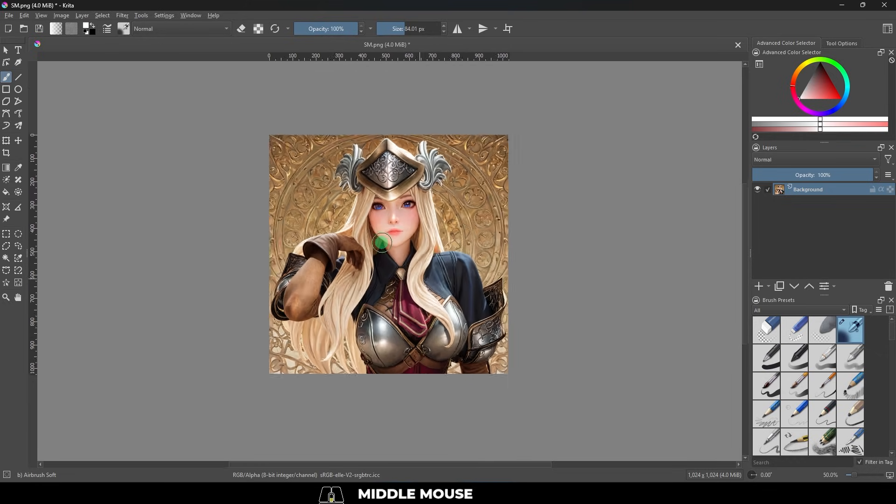
scroll(382, 242, "up", 2)
scroll(382, 243, "down", 2)
scroll(382, 243, "up", 3)
scroll(381, 244, "down", 3)
scroll(380, 244, "up", 1)
left_click_drag(381, 244, 407, 251)
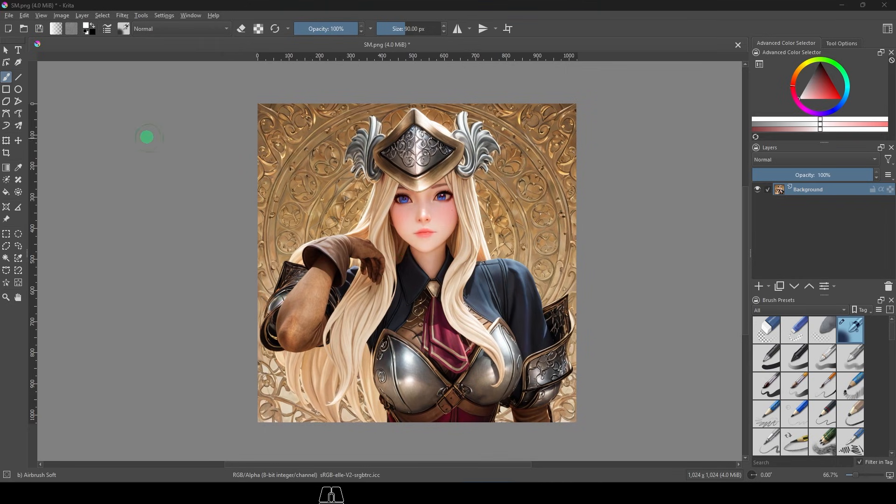
Try out the Fill tool on the portrait and undo the result.
left_click(7, 85)
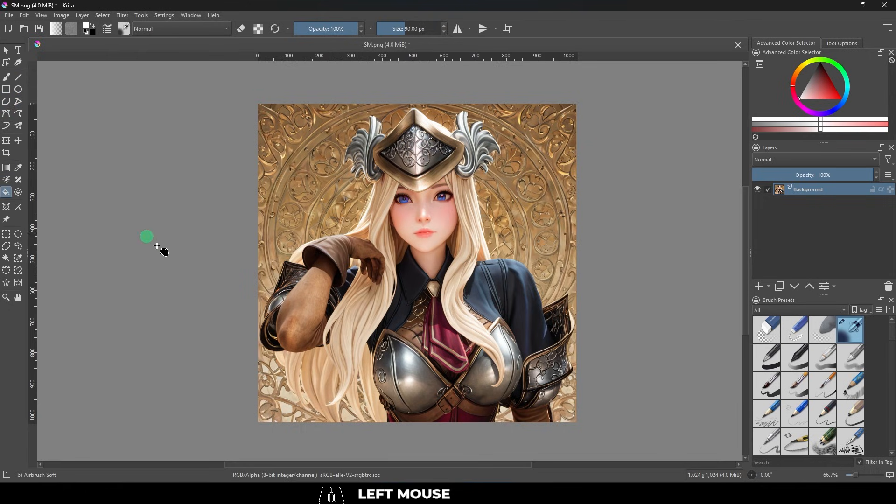
left_click_drag(326, 160, 465, 217)
key("ctrl+z")
Try rectangular selections over the portrait's face and chest.
key("ctrl+r")
mouse_move(361, 199)
left_mouse_down()
mouse_move(464, 247)
mouse_move(466, 260)
mouse_move(441, 256)
mouse_move(447, 261)
left_mouse_up()
mouse_move(483, 299)
left_mouse_down()
mouse_move(485, 279)
mouse_move(466, 275)
mouse_move(485, 285)
mouse_move(457, 290)
mouse_move(402, 262)
left_mouse_up()
Paint a test brush stroke across the helmet and undo it.
key("b")
mouse_move(332, 180)
left_mouse_down()
mouse_move(357, 250)
mouse_move(437, 158)
left_mouse_up()
key("ctrl+z")
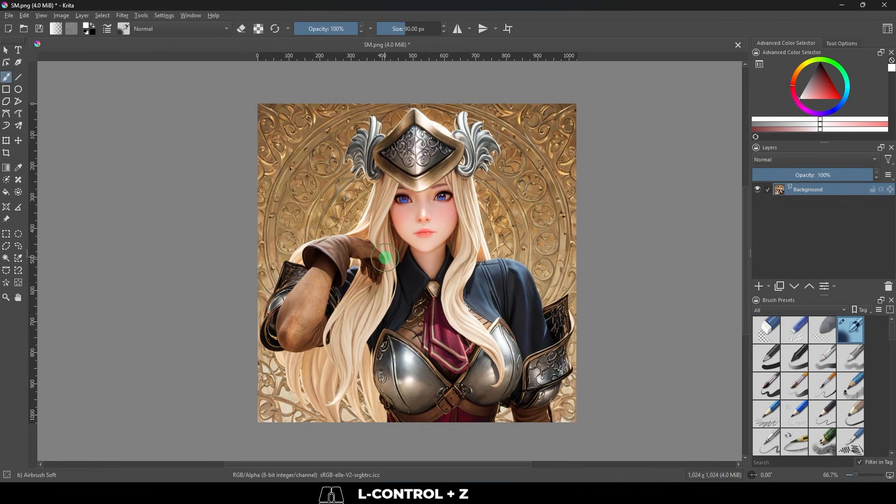
Switch to the Eraser Soft brush preset through the pop-up palette and try a stroke across the face.
right_click(381, 256)
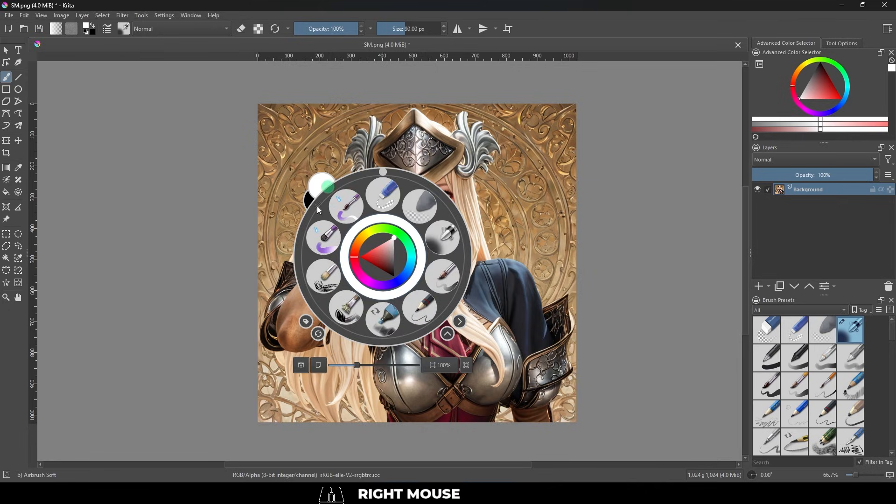
left_click(419, 204)
mouse_move(457, 188)
left_mouse_down()
mouse_move(416, 238)
mouse_move(414, 194)
mouse_move(343, 252)
mouse_move(356, 197)
left_mouse_up()
Try different shades and a cyan-blue hue on the pop-up palette's colour wheel.
right_click(418, 263)
left_click(396, 264)
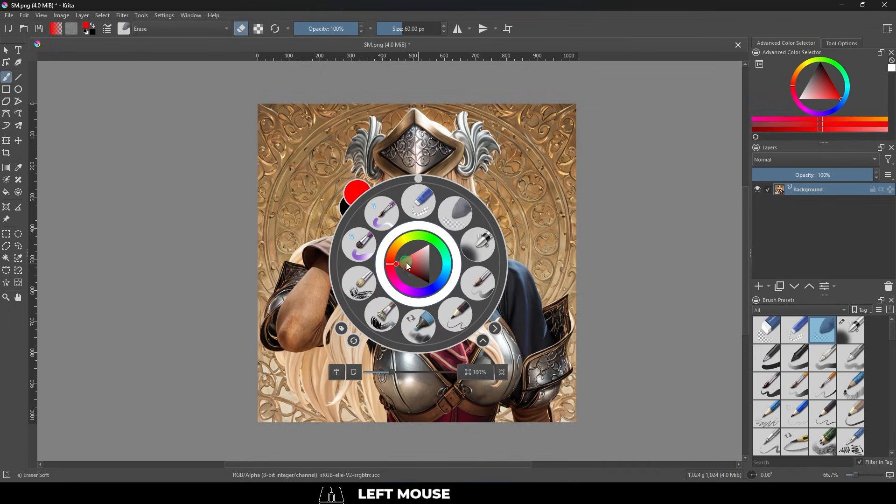
left_click_drag(406, 262, 429, 246)
left_click(447, 276)
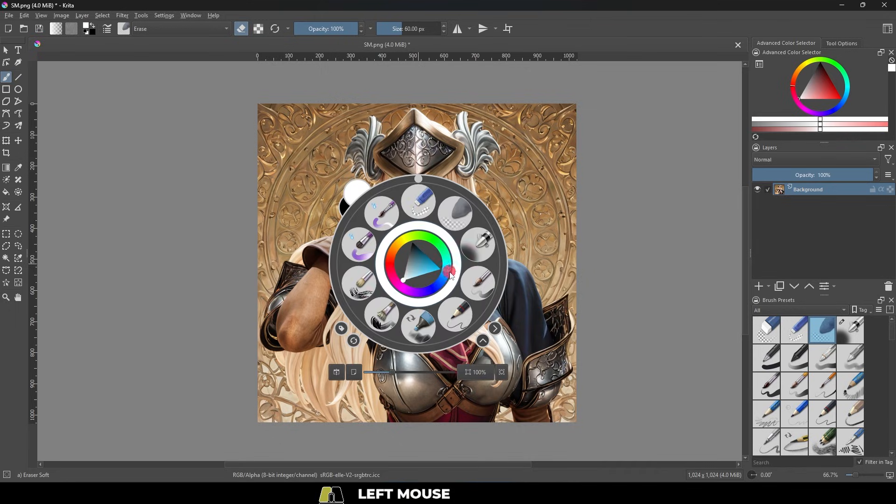
Rotate the canvas with the pop-up palette, reset its rotation and close the palette.
left_click_drag(418, 180, 368, 168)
key("5")
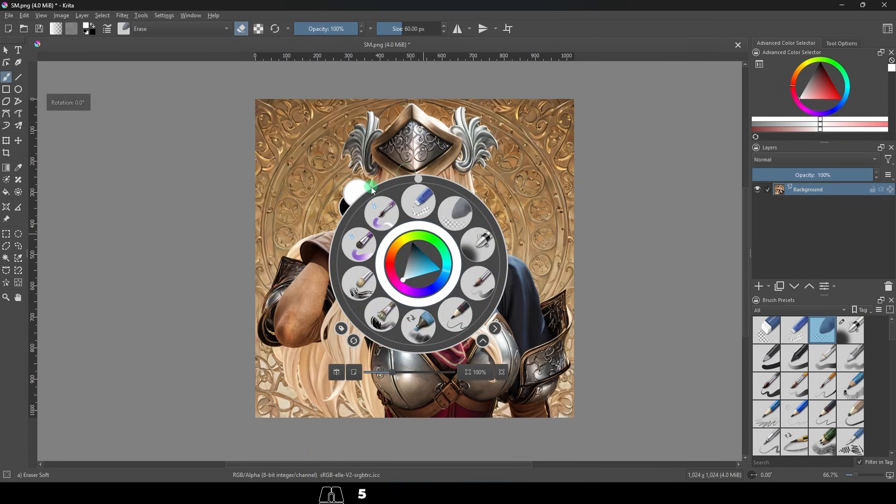
left_click(464, 213)
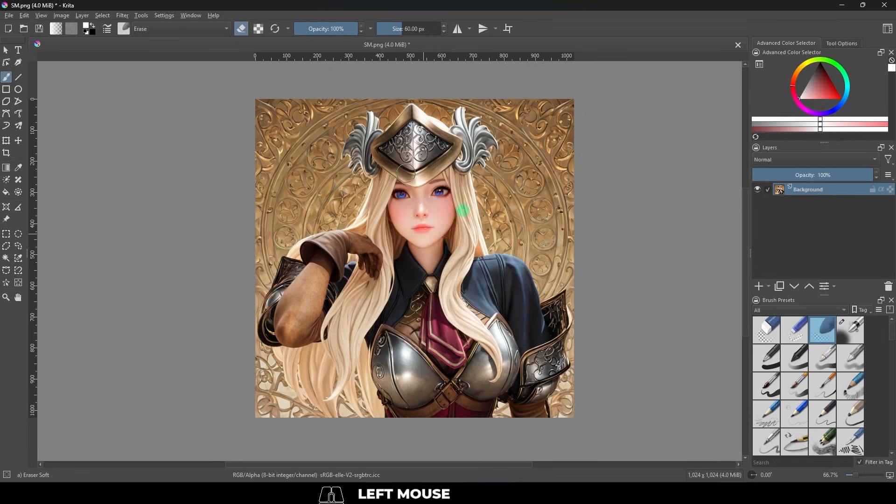
Make a test stroke from the face down over the hair, undo it and switch to the previous brush preset.
mouse_move(415, 228)
left_mouse_down()
mouse_move(423, 254)
mouse_move(396, 205)
mouse_move(340, 359)
left_mouse_up()
key("ctrl+z")
key("slash")
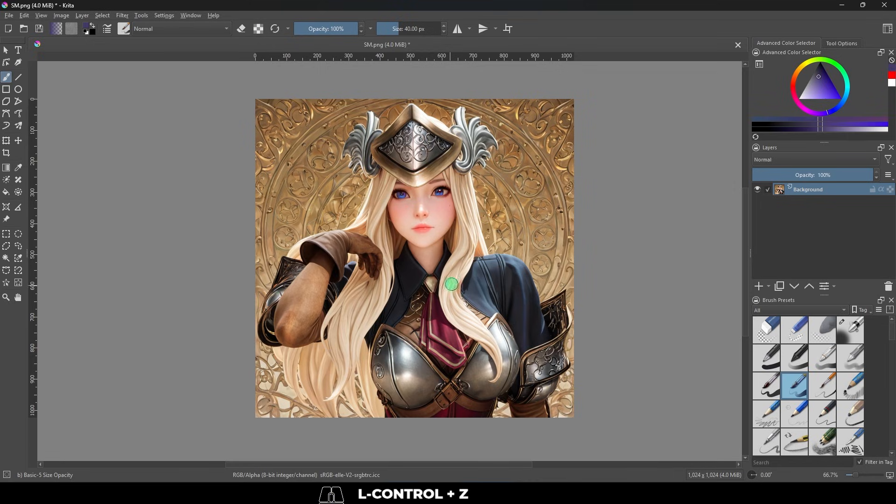
Sample the blonde hair colour and the dark blue cape colour, painting a test stroke with each and undoing it.
left_click(472, 224, "ctrl")
mouse_move(426, 280)
left_mouse_down()
mouse_move(446, 246)
mouse_move(359, 208)
left_mouse_up()
key("ctrl+z")
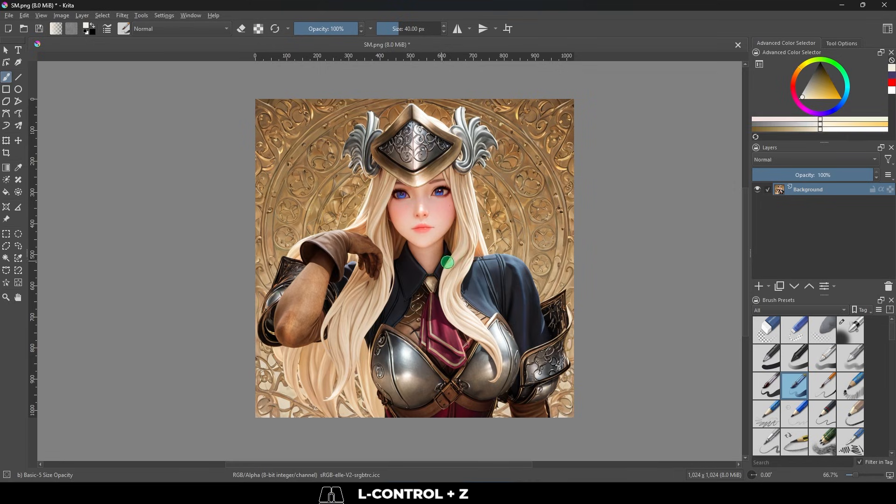
left_click(513, 274, "ctrl")
mouse_move(483, 298)
left_mouse_down()
mouse_move(450, 261)
mouse_move(356, 324)
mouse_move(418, 320)
left_mouse_up()
key("ctrl+z")
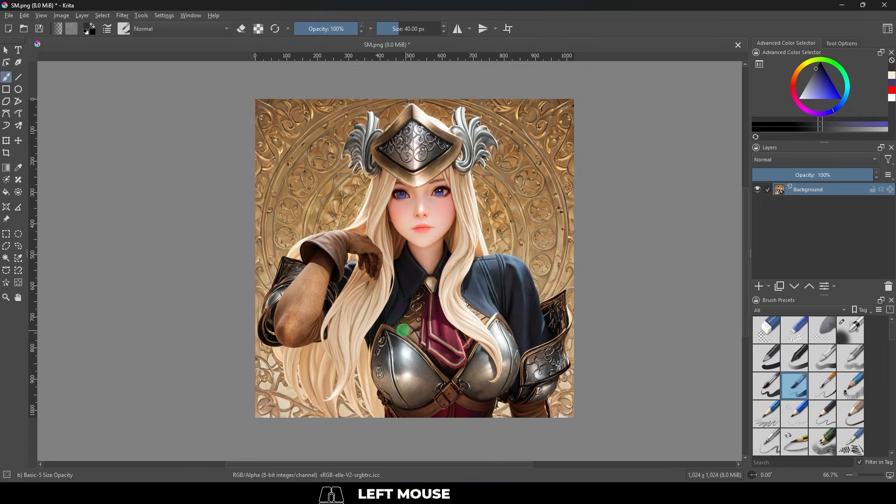
Sample colours from the silver breastplate, paint test strokes over the armour and undo them.
left_click(408, 370, "ctrl")
mouse_move(395, 385)
left_mouse_down()
mouse_move(366, 366)
mouse_move(401, 360)
mouse_move(440, 395)
mouse_move(508, 399)
left_mouse_up()
key("ctrl+z")
left_click(399, 360, "ctrl")
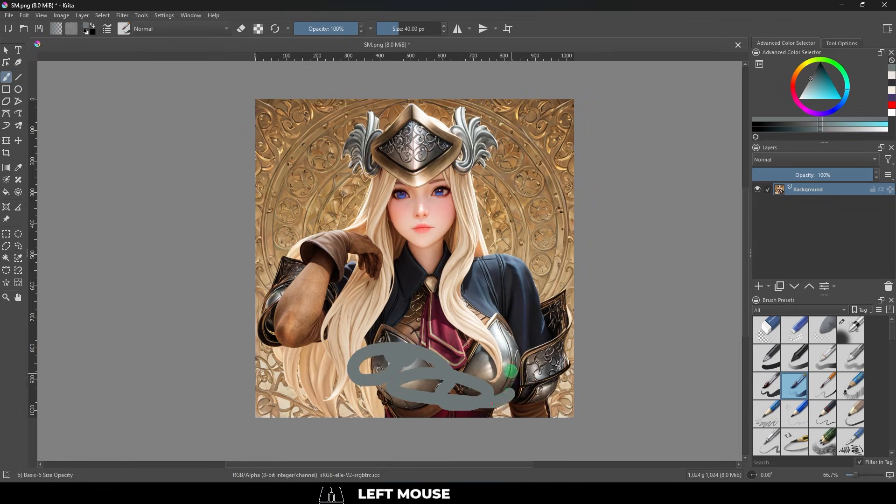
key("ctrl+z")
Sample the tan hair colour beside the breastplate and paint a looping test stroke over the arm and chest.
left_click(353, 348, "ctrl")
mouse_move(353, 348)
left_mouse_down()
mouse_move(327, 348)
mouse_move(327, 247)
mouse_move(442, 355)
left_mouse_up()
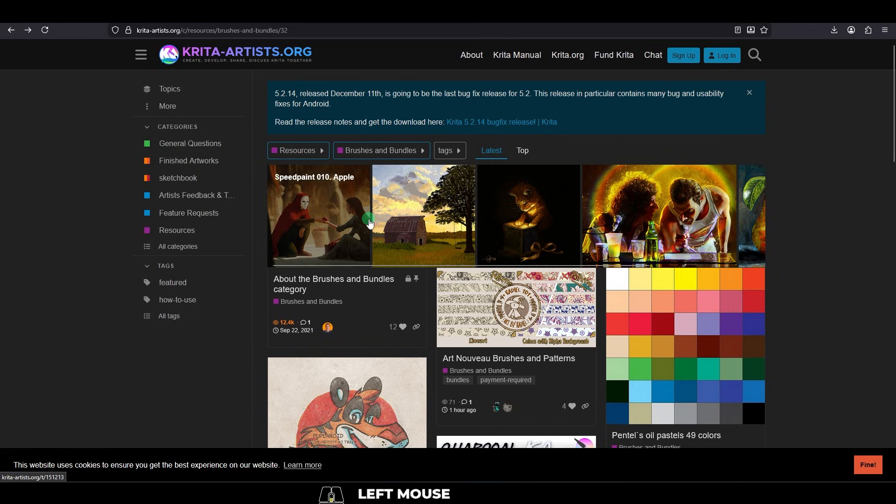
Browse the Brushes and Bundles listing on krita-artists.org in the web browser and open the Angelic Cloud Brushes link.
scroll(371, 205, "down", 10)
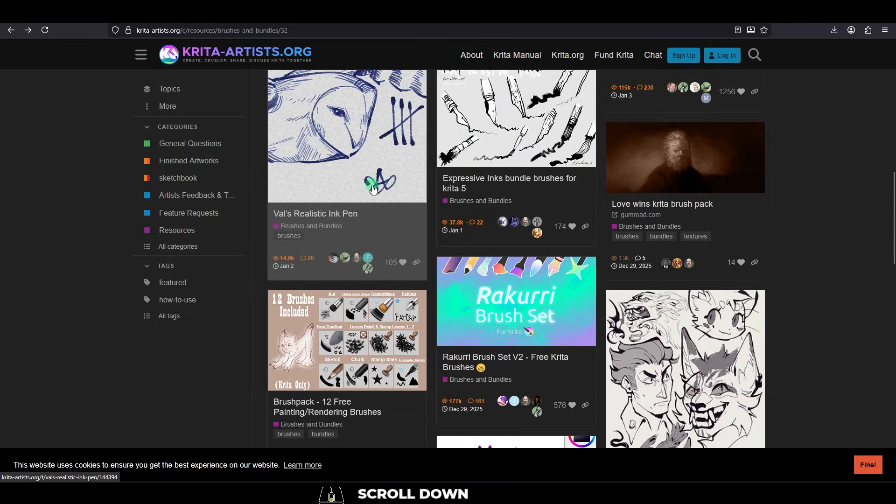
scroll(372, 188, "down", 4)
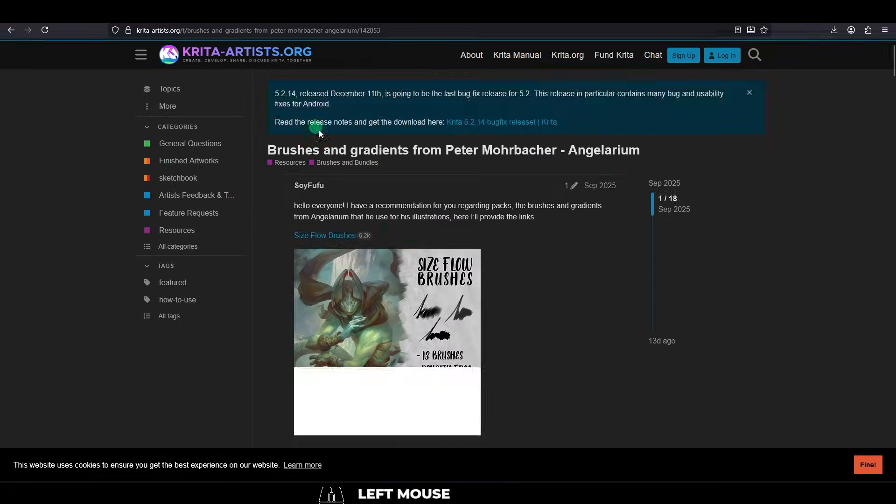
scroll(338, 192, "down", 5)
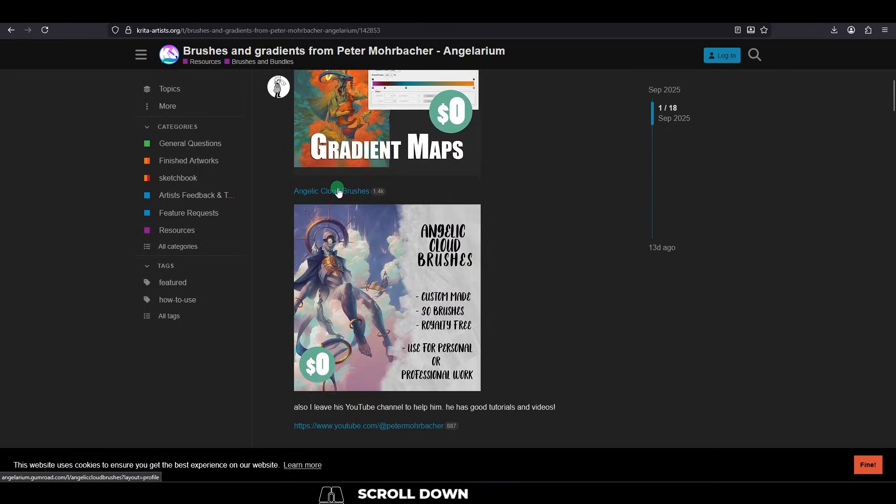
left_click(338, 189)
scroll(458, 220, "down", 10)
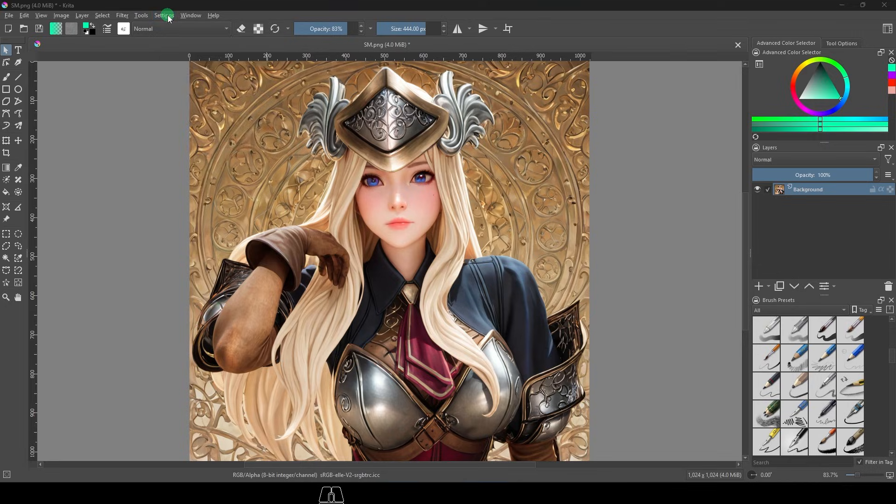
Import the downloaded brush resource through the resource manager and look through the added cloud brush presets.
left_click(169, 16)
left_click(184, 45)
left_click(354, 332)
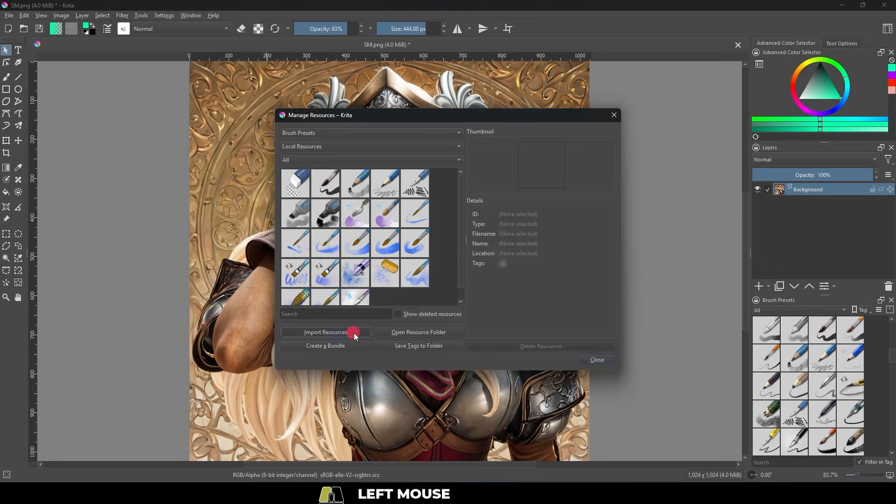
double_click(176, 154)
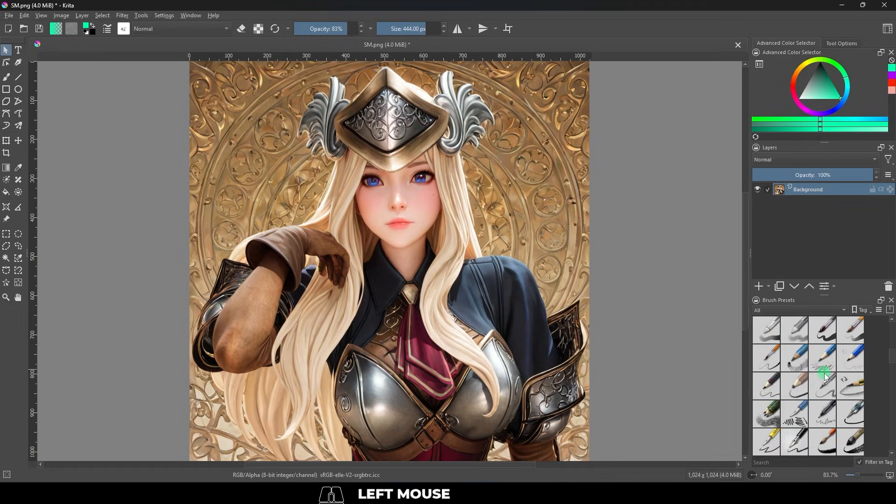
scroll(825, 377, "up", 5)
scroll(824, 377, "up", 3)
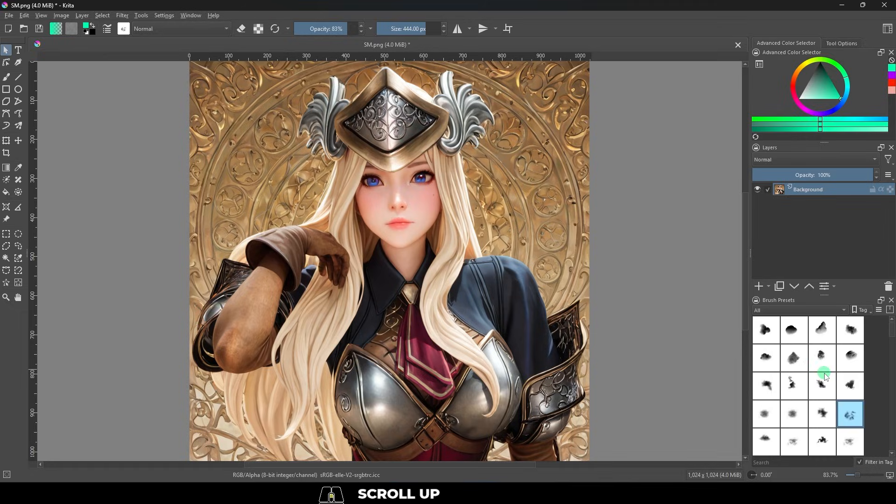
scroll(789, 391, "down", 5)
scroll(788, 391, "up", 5)
Show the tool options for the brush, try a brush smoothing option and paint a test stroke across the portrait.
left_click(777, 311)
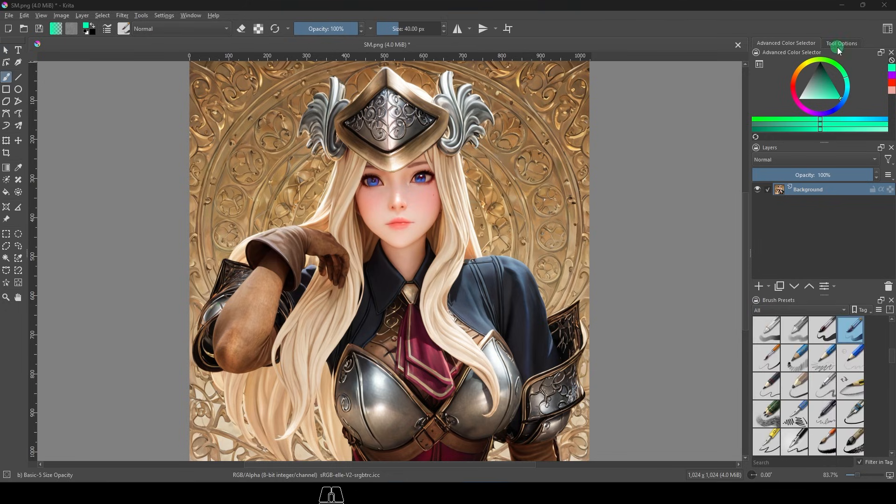
left_click(840, 44)
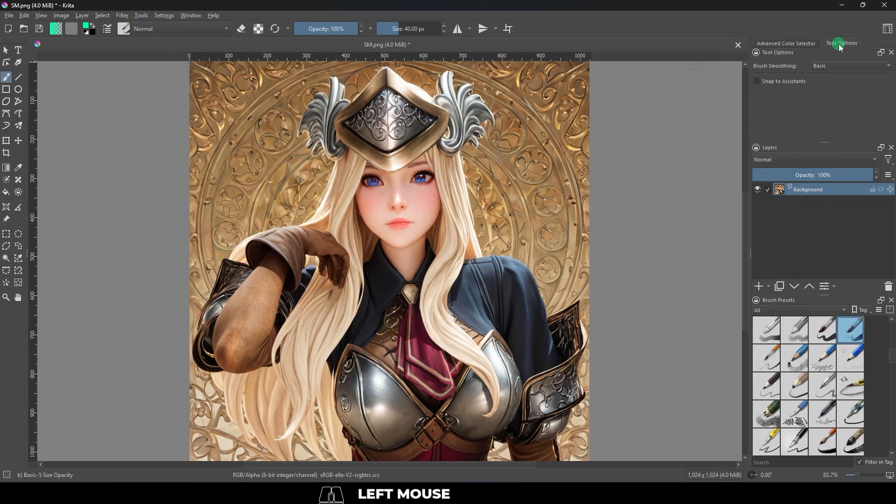
left_click(844, 65)
left_click(839, 85)
mouse_move(428, 186)
left_mouse_down()
mouse_move(301, 226)
mouse_move(379, 265)
mouse_move(480, 244)
mouse_move(464, 300)
mouse_move(462, 392)
mouse_move(445, 309)
mouse_move(229, 355)
left_mouse_up()
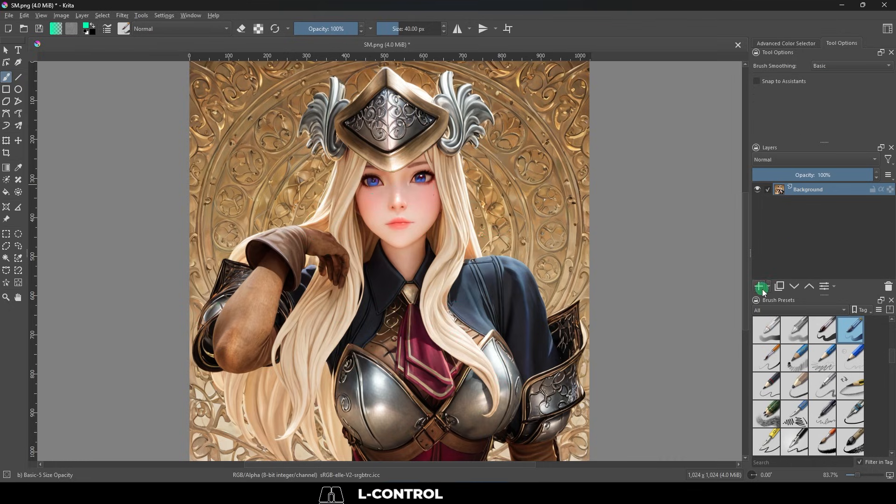
Draw four overlapping green rectangle outlines over the chest armour on Paint Layer 1.
left_click(817, 201)
left_click(7, 89)
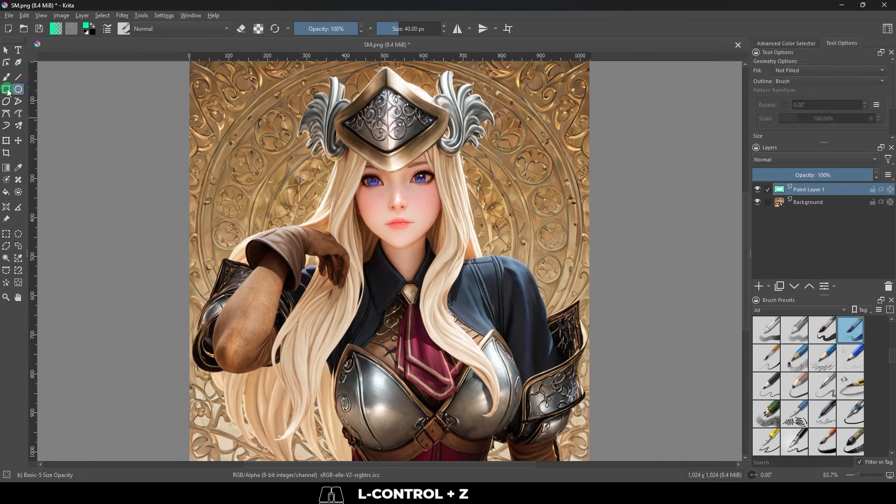
left_click_drag(403, 302, 554, 314)
left_click_drag(401, 314, 560, 329)
left_click_drag(417, 322, 454, 389)
left_click_drag(413, 321, 557, 390)
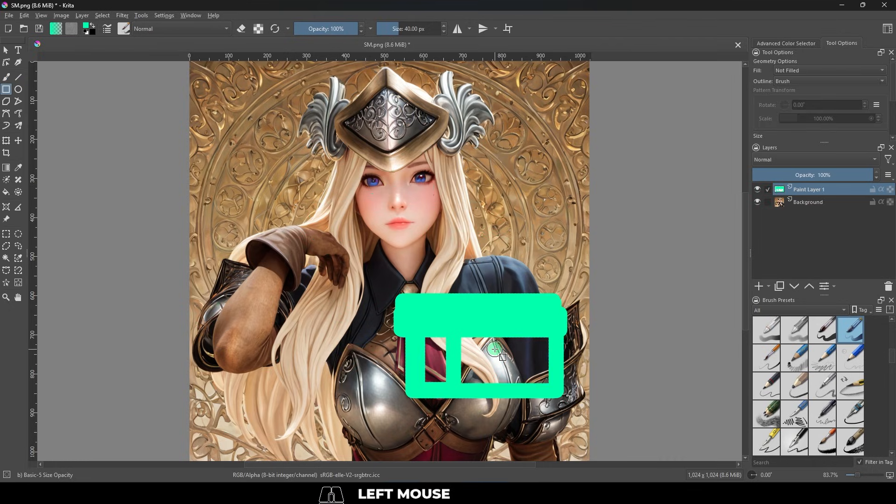
Lock the alpha of Paint Layer 1 and set the foreground colour to red, #ff003d.
right_click(780, 189)
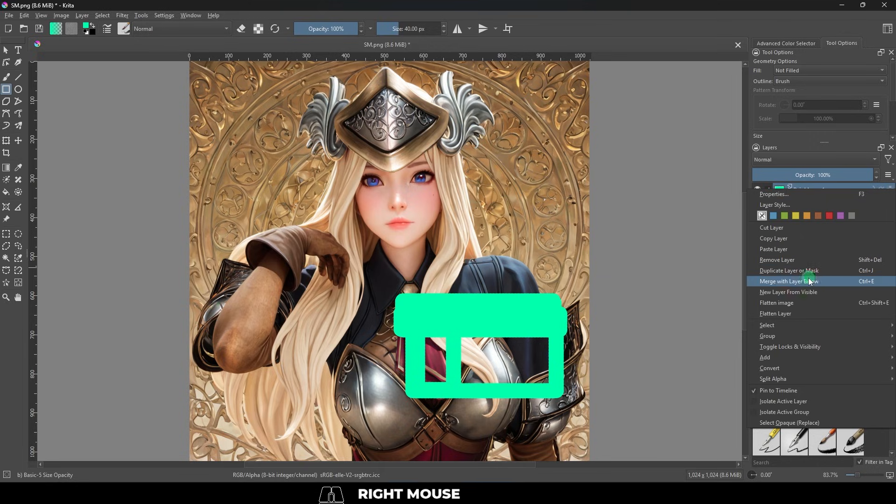
left_click(639, 171)
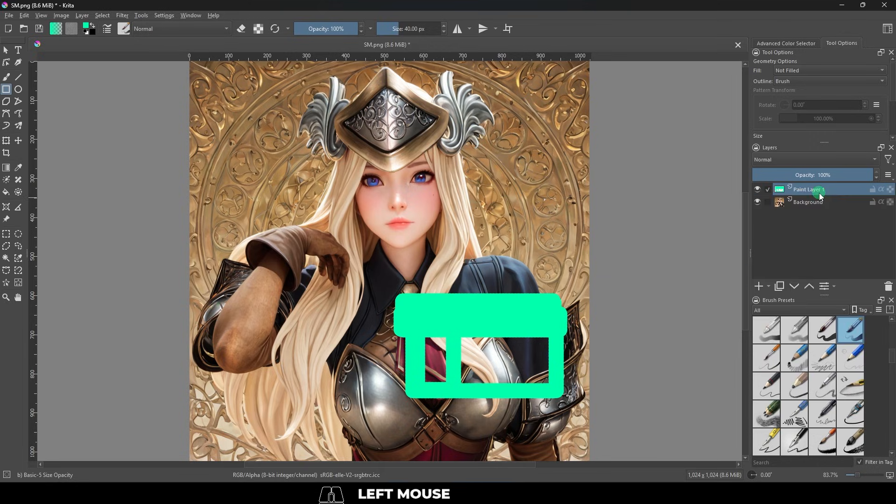
left_click(86, 26)
left_click(345, 202)
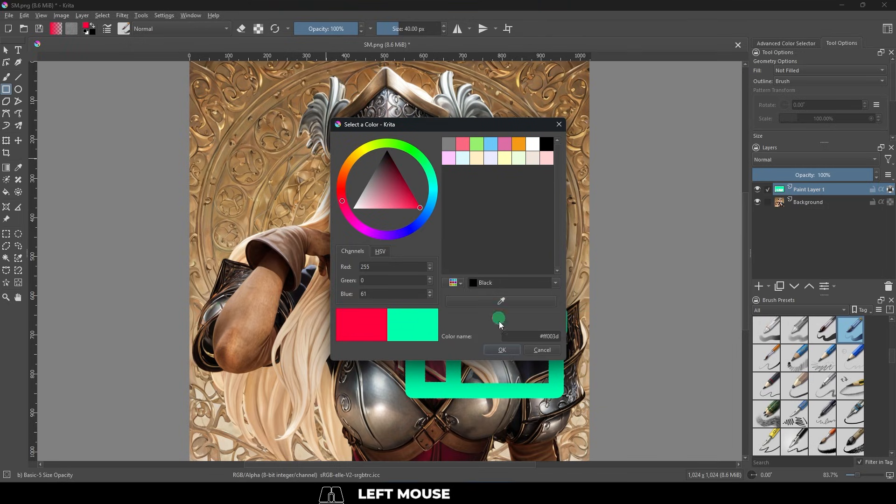
left_click(503, 348)
Paint red brush strokes over the green rectangles on the alpha-locked layer, and undo the painting.
key("b")
mouse_move(479, 306)
left_mouse_down()
mouse_move(382, 295)
mouse_move(442, 334)
mouse_move(394, 353)
mouse_move(419, 297)
left_mouse_up()
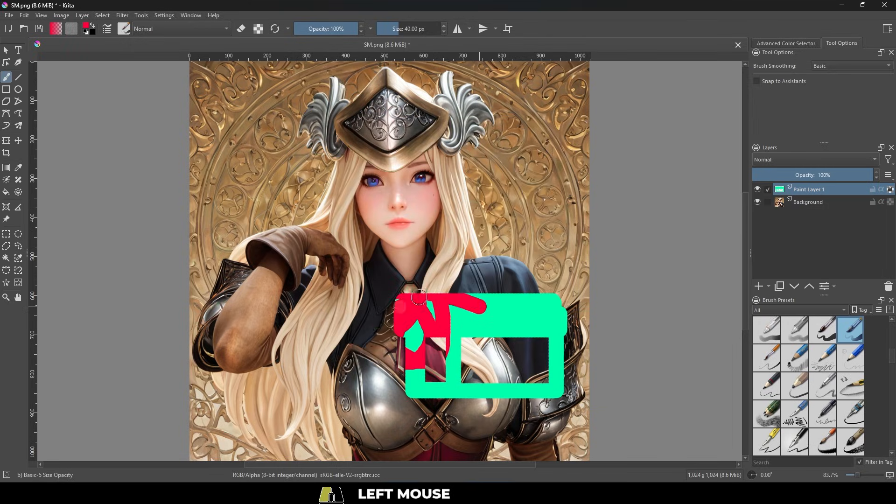
mouse_move(328, 361)
left_mouse_down()
mouse_move(500, 350)
mouse_move(489, 384)
mouse_move(564, 394)
mouse_move(583, 377)
mouse_move(546, 370)
mouse_move(534, 349)
mouse_move(596, 297)
mouse_move(472, 325)
mouse_move(471, 335)
mouse_move(464, 312)
mouse_move(440, 348)
mouse_move(498, 358)
mouse_move(495, 332)
mouse_move(474, 343)
left_mouse_up()
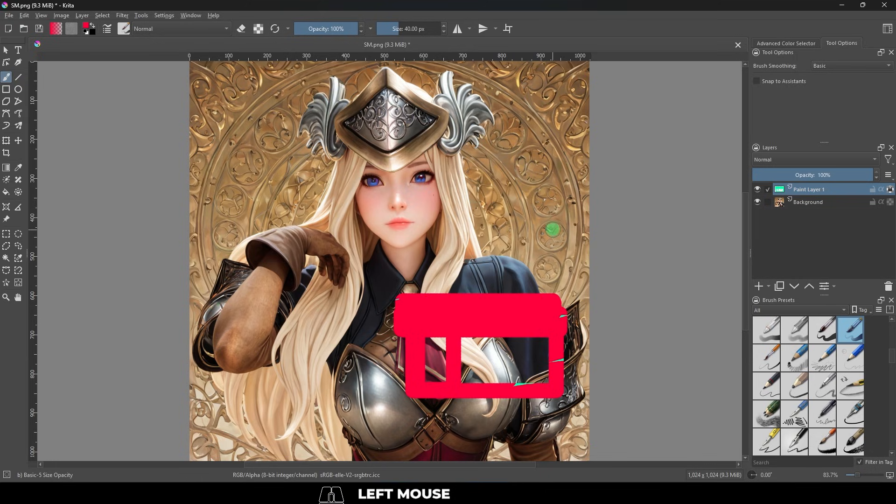
key("ctrl+z")
Examine the portrait by zooming out and in on it and flipping the canvas view back and forth.
scroll(455, 256, "down", 3)
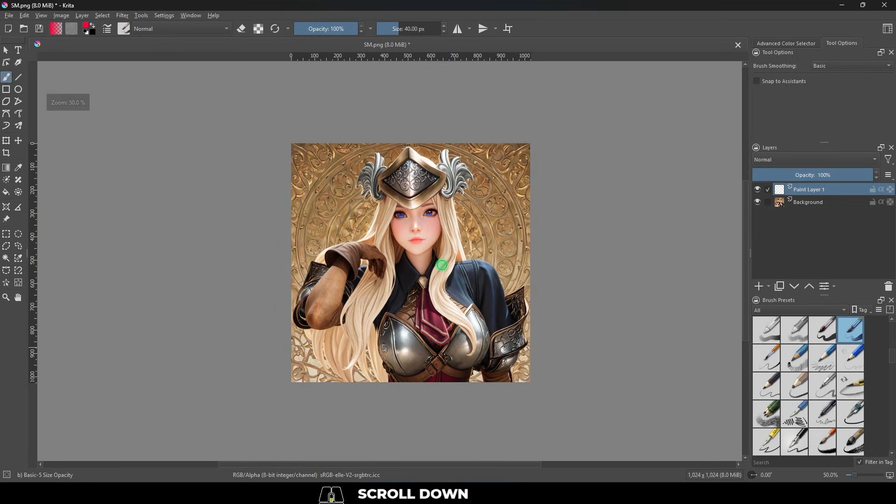
scroll(441, 265, "up", 3)
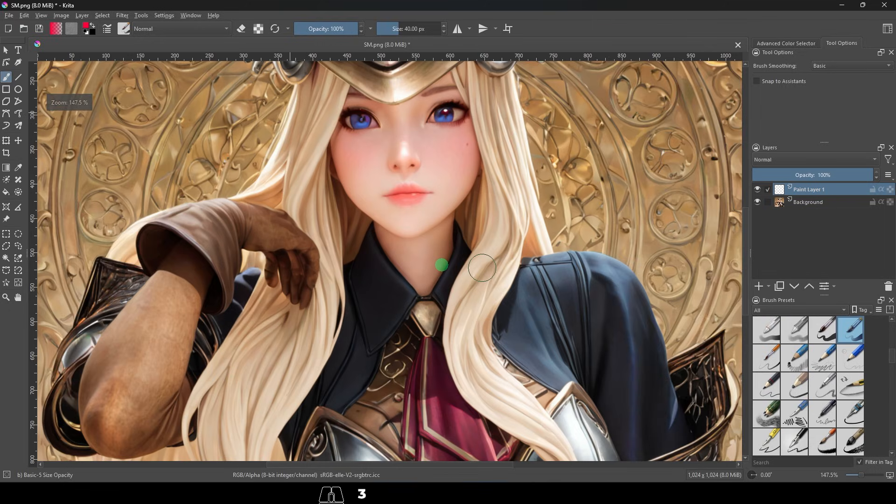
scroll(441, 265, "down", 2)
scroll(441, 264, "up", 2)
scroll(441, 264, "down", 2)
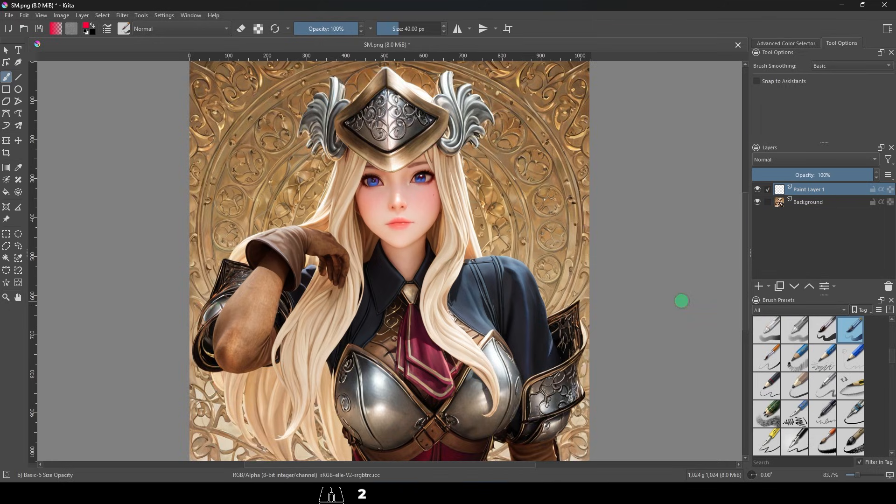
key("m")
key("m")
key("m")
key("m")
Turn on horizontal mirror painting with its axis near the portrait's centre, paint a mirrored test stroke and undo it.
left_click(457, 28)
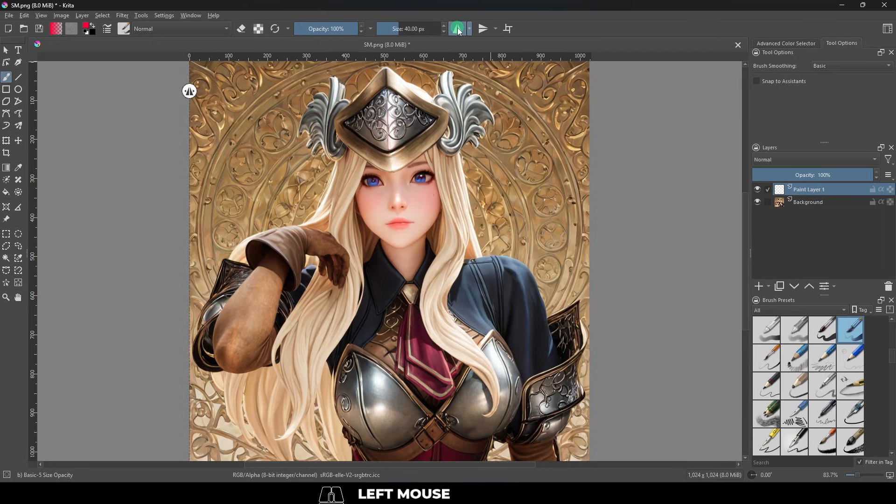
left_click_drag(191, 91, 398, 103)
mouse_move(276, 140)
left_mouse_down()
mouse_move(280, 280)
mouse_move(297, 292)
left_mouse_up()
key("ctrl+z")
Try to free-transform the layer by moving its upper-right corner.
key("ctrl+t")
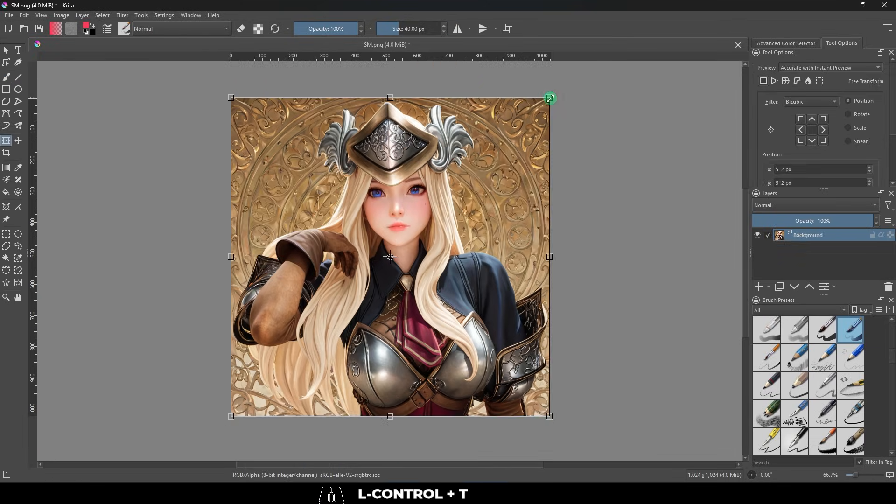
mouse_move(550, 100)
left_mouse_down()
mouse_move(466, 214)
mouse_move(516, 156)
mouse_move(606, 153)
mouse_move(596, 174)
left_mouse_up()
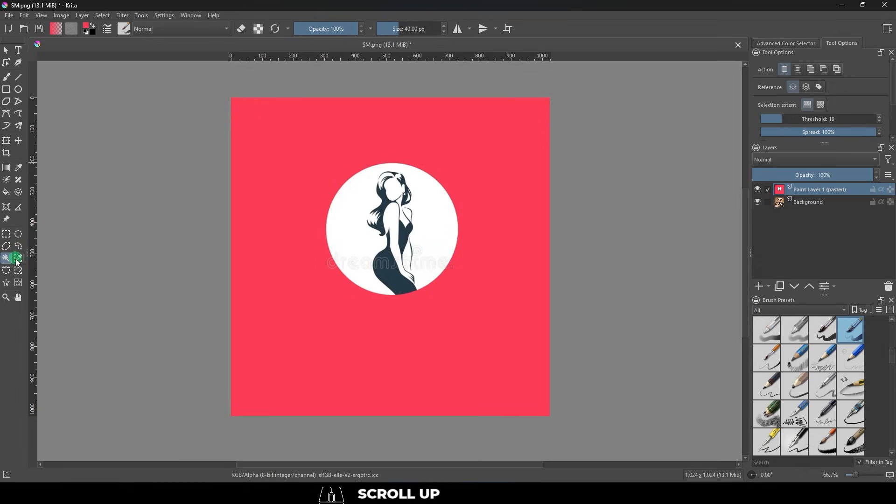
Select the white circle background and the dark dress of the pasted figure artwork with the Contiguous Selection tool.
left_click(19, 261)
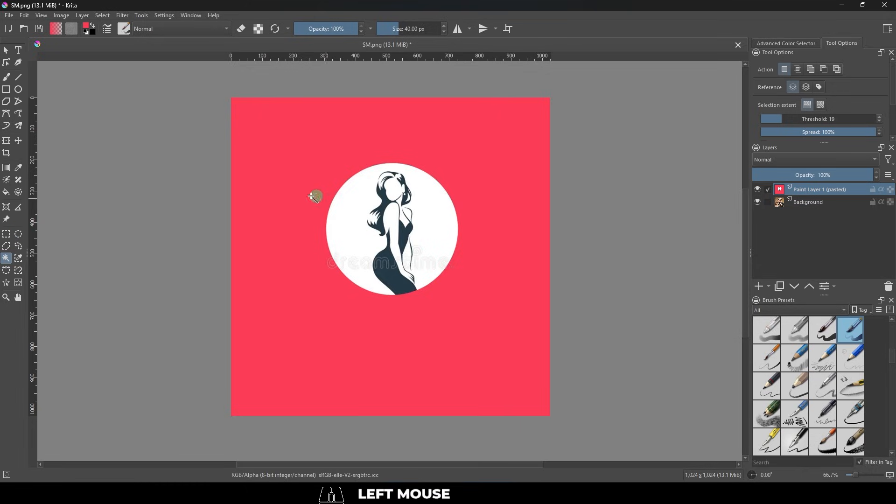
left_click(352, 205)
left_click(390, 268)
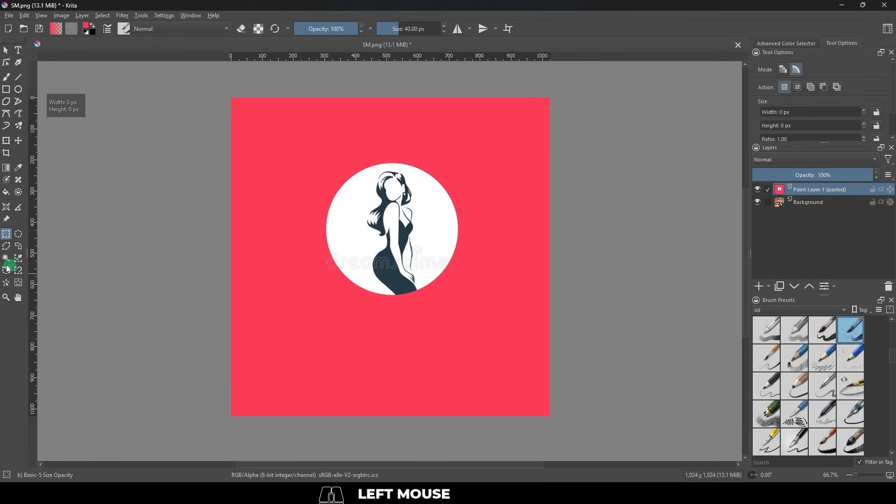
Select the white, dark and red areas of the artwork by similar colour, and lower the selection threshold.
left_click(18, 257)
left_click(450, 178)
left_click(428, 201)
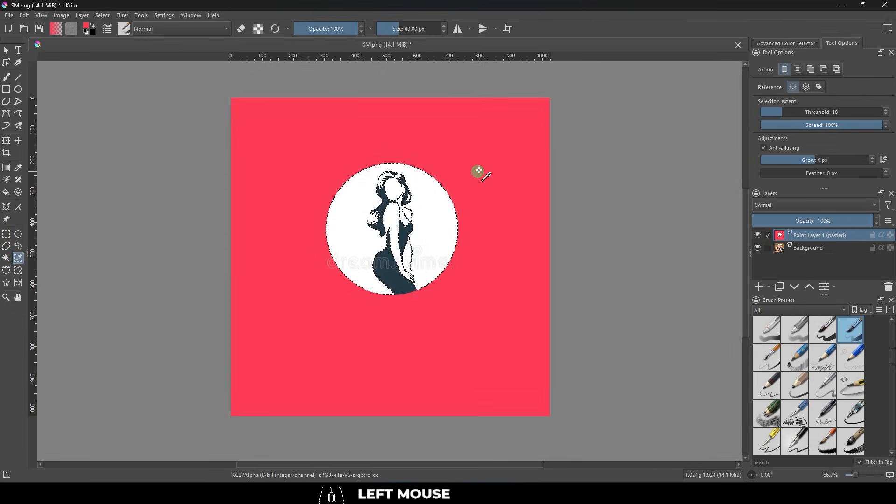
left_click(389, 276)
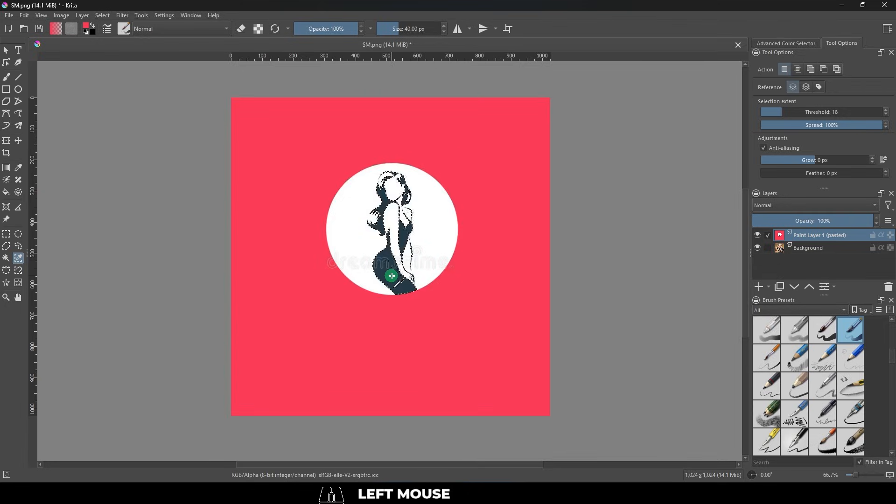
left_click(506, 182)
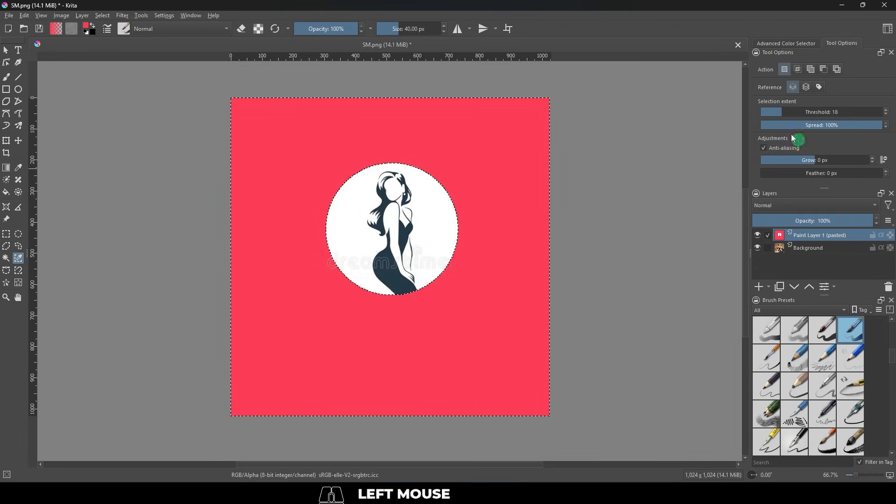
left_click_drag(807, 114, 772, 114)
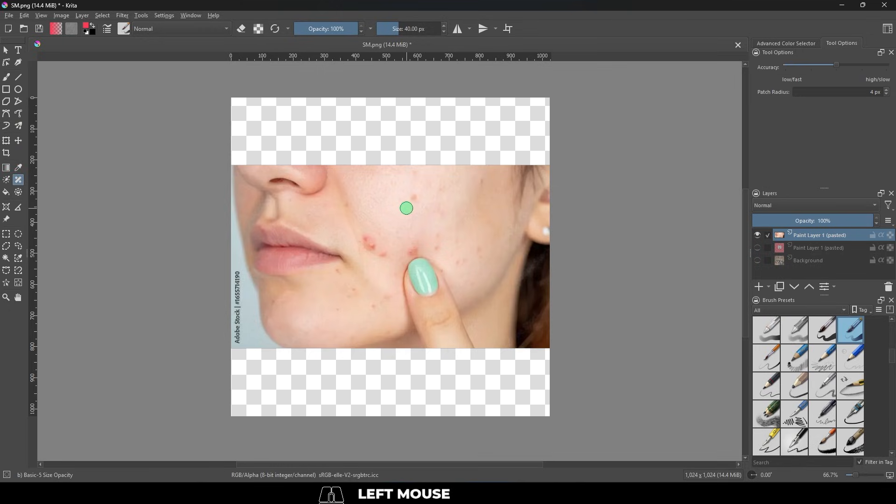
Remove red blemishes from the cheek in the pasted face photo with the Smart Patch tool.
left_click_drag(406, 208, 417, 190)
left_click_drag(424, 242, 416, 249)
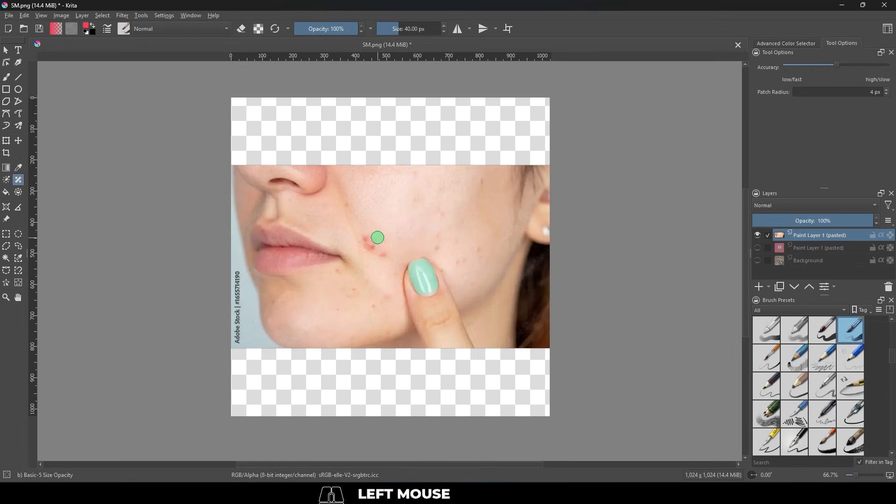
left_click_drag(420, 246, 421, 247)
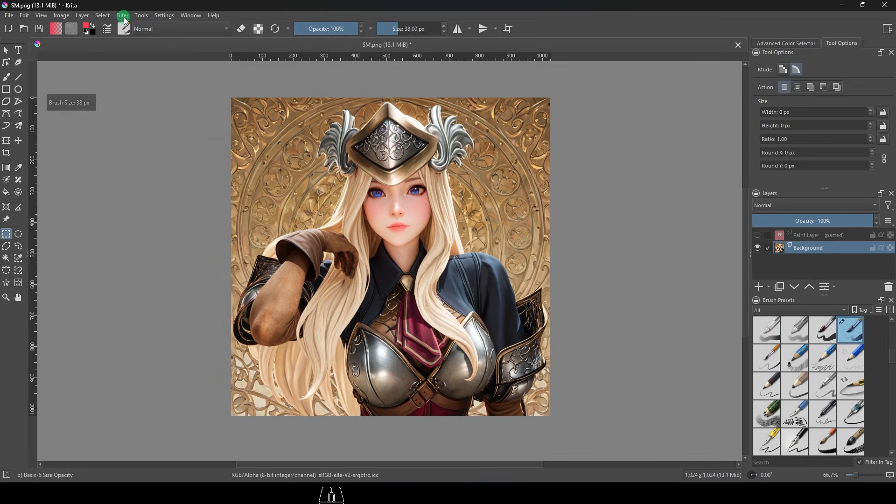
Preview a contrast-boosting S-curve on the Background layer with Color Adjustment curves, placing the lower point at input 89, output 45.
left_click(124, 19)
mouse_move(144, 47)
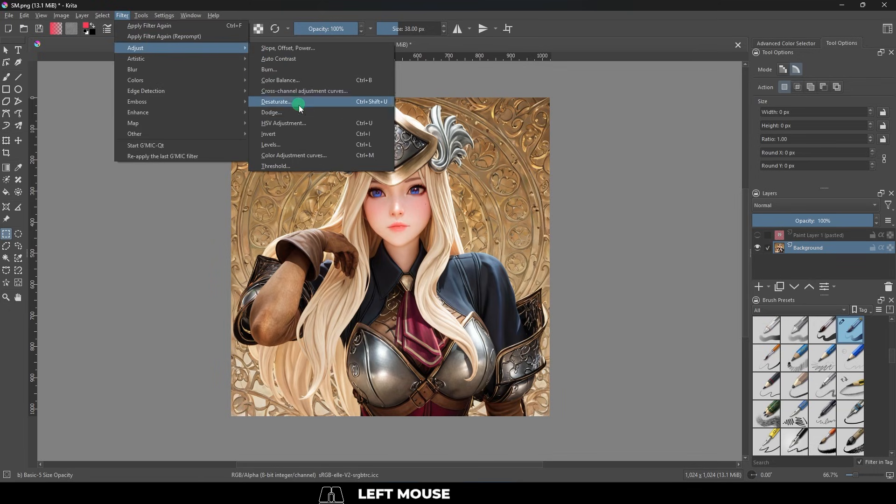
left_click(329, 156)
left_click_drag(703, 170, 682, 167)
left_click_drag(597, 226, 612, 232)
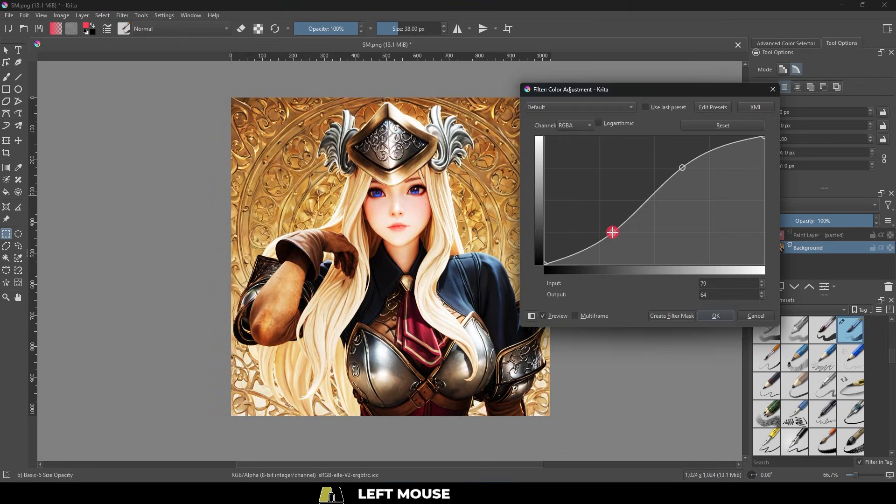
left_click_drag(682, 167, 682, 172)
left_click_drag(612, 232, 621, 244)
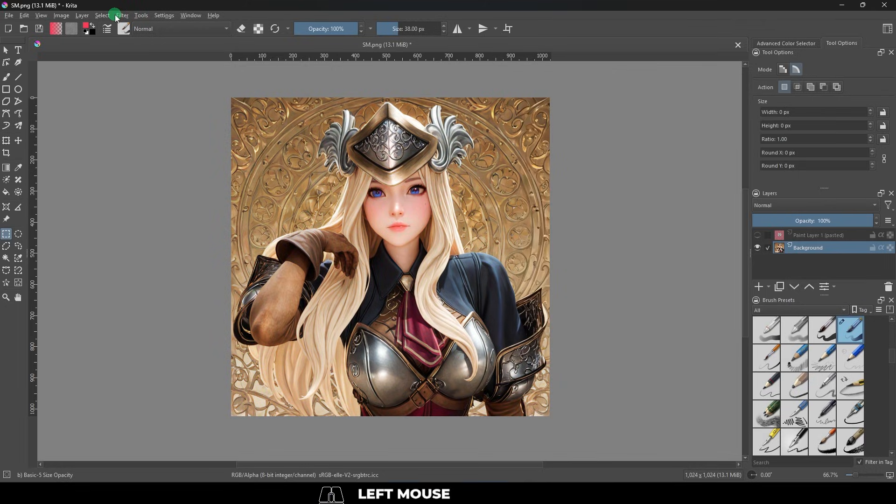
Adjust the Background layer with HSV Adjustment, setting hue to -4, saturation to 2 and lightness to -54.
left_click(116, 16)
mouse_move(156, 46)
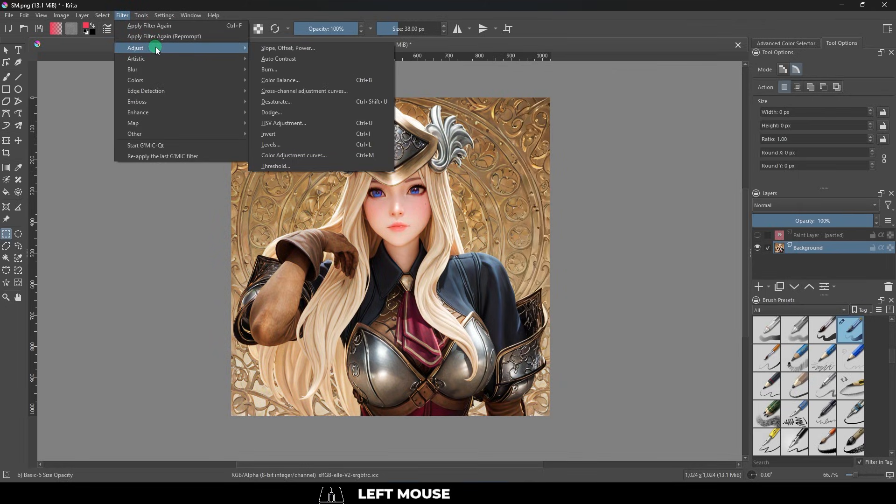
left_click(318, 123)
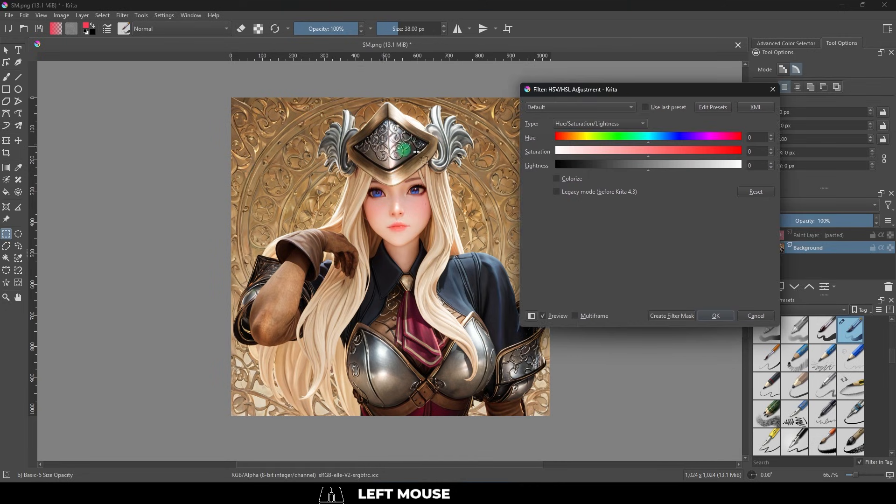
left_click_drag(642, 93, 688, 111)
left_click(736, 154)
left_click_drag(736, 154, 640, 183)
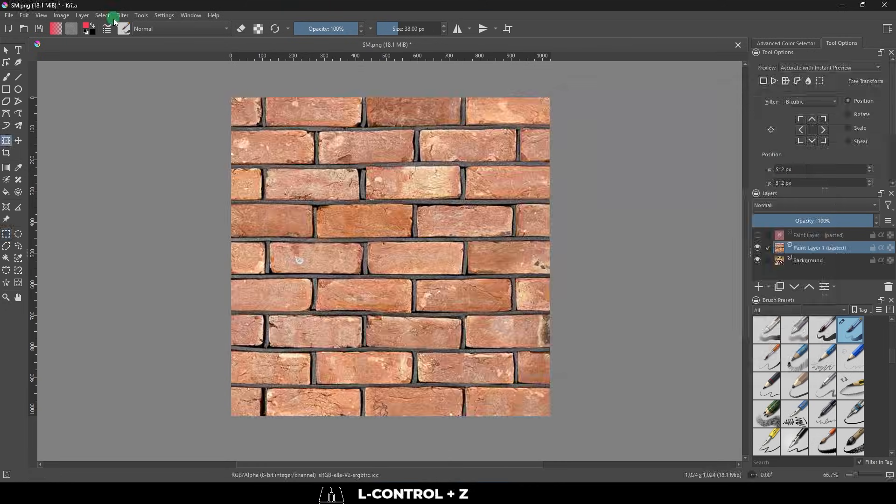
Convert the brick texture layer with the Height to Normal Map filter, using Sobel and the Blue channel.
left_click(123, 16)
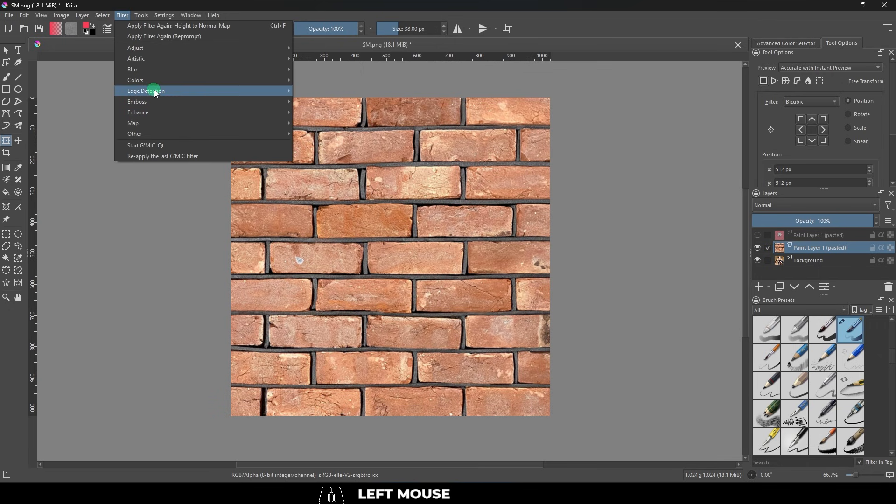
left_click(184, 90)
left_click(322, 112)
left_click(322, 113)
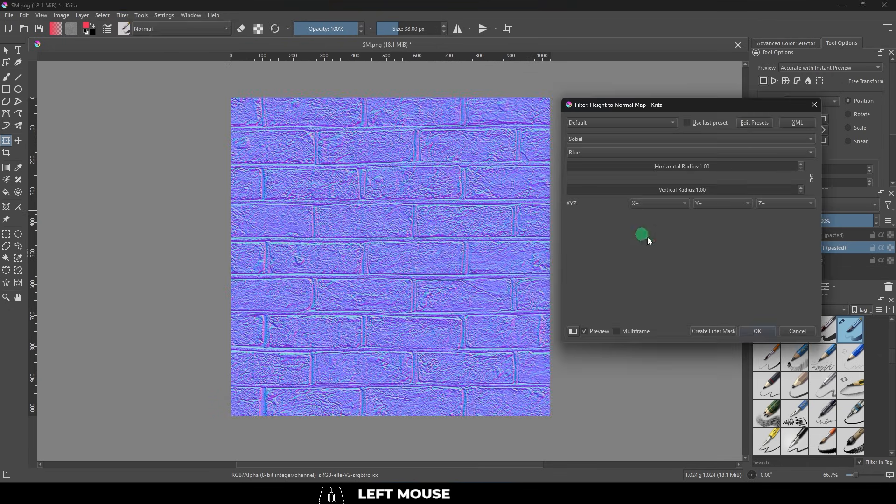
left_click(758, 332)
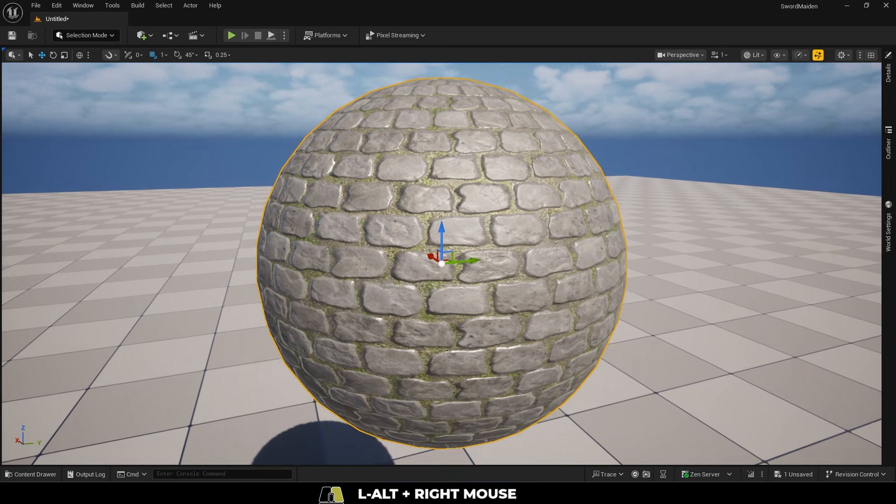
Switch to Unreal Editor and orbit around the cobblestone-textured sphere.
left_click_drag(441, 263, 103, 182, "alt")
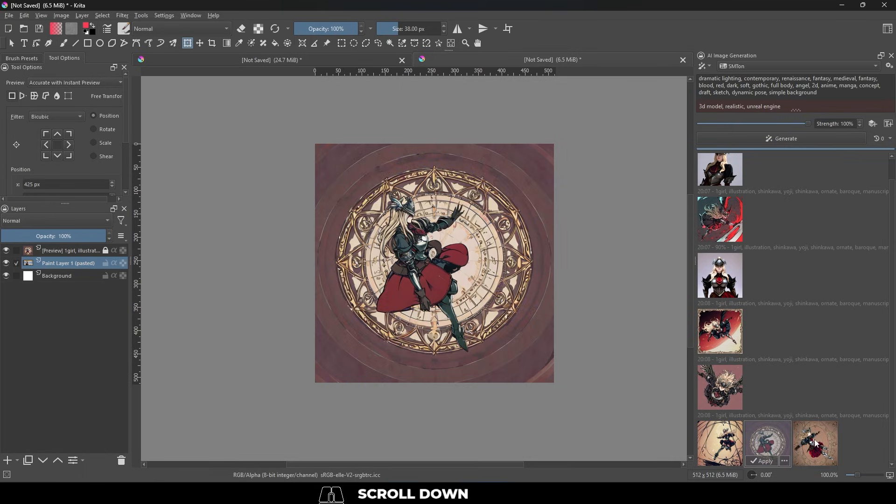
Switch to Krita and preview the generated image of the leaping armoured woman in the red skirt.
left_click(814, 442)
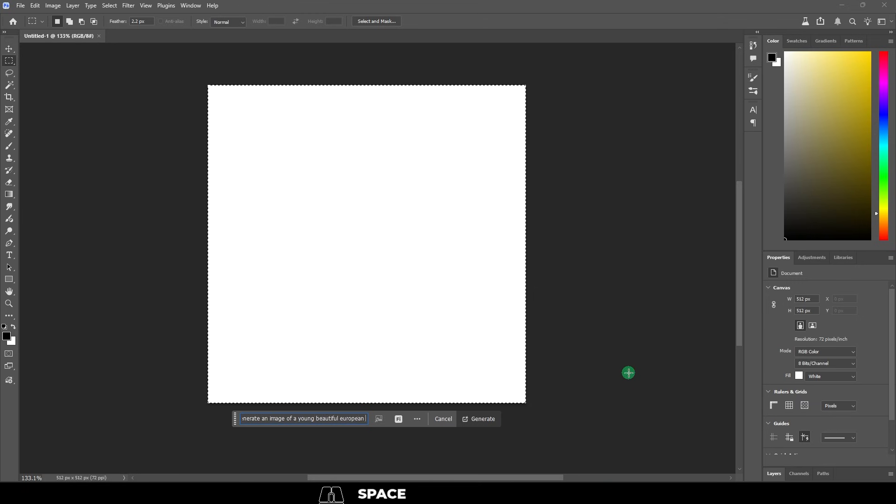
Switch to Photoshop, generate "a young beautiful european medieval princess with armor in a blue dress" on the selected canvas, and preview other variations.
type("medieval princess with armor in a blue dress")
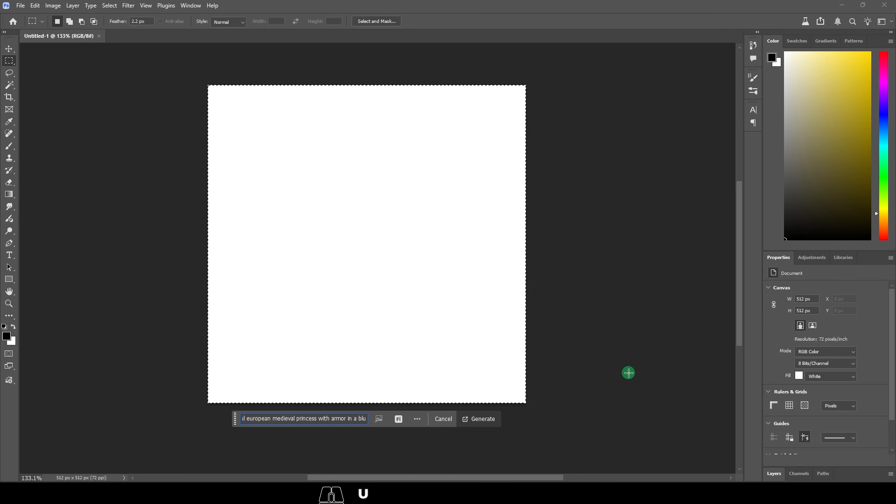
key("Return")
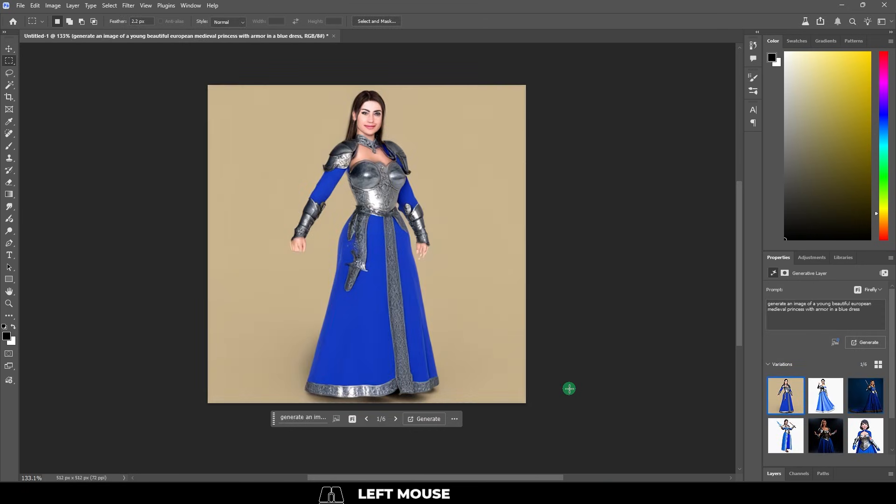
left_click(822, 396)
left_click(855, 401)
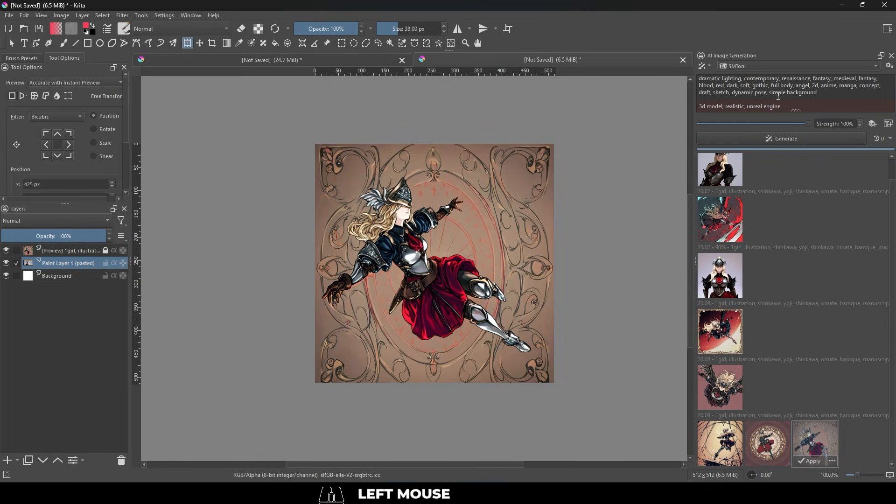
Remove "simple background" from the AI image prompt, generate new images at 100% strength, and check the generation results.
left_click_drag(769, 95, 819, 97)
key("BackSpace")
left_click(800, 139)
scroll(773, 89, "down", 1)
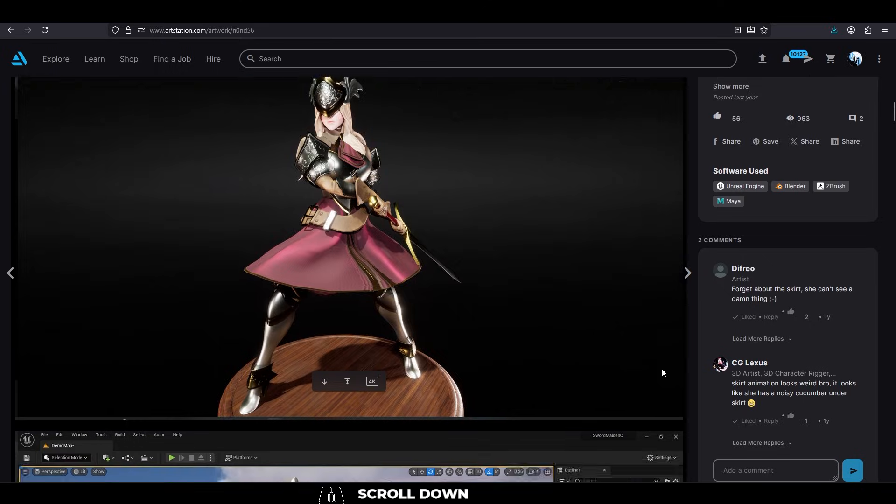
scroll(660, 364, "down", 5)
scroll(659, 361, "down", 4)
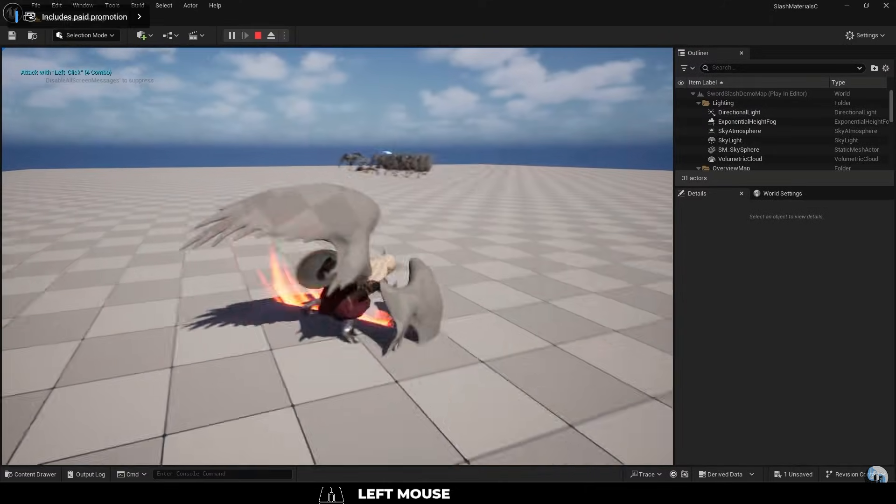
Switch to Unreal Editor and play through the winged character's sword-slash attack combo in SwordSlashDemoMap.
left_click(338, 256)
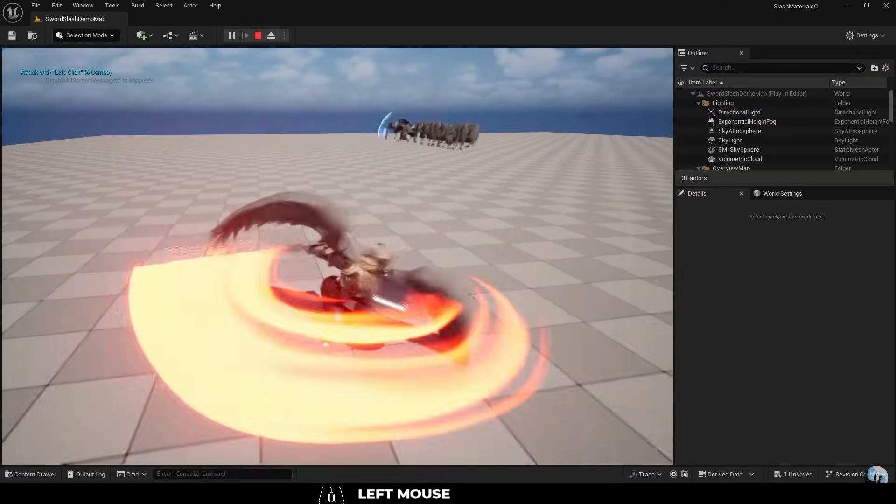
key("w")
left_click(337, 256)
left_click(338, 256)
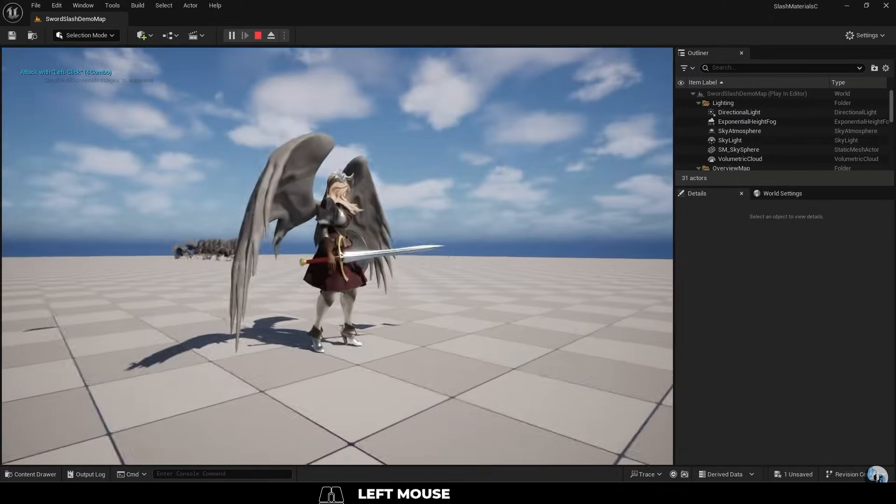
left_click(338, 256)
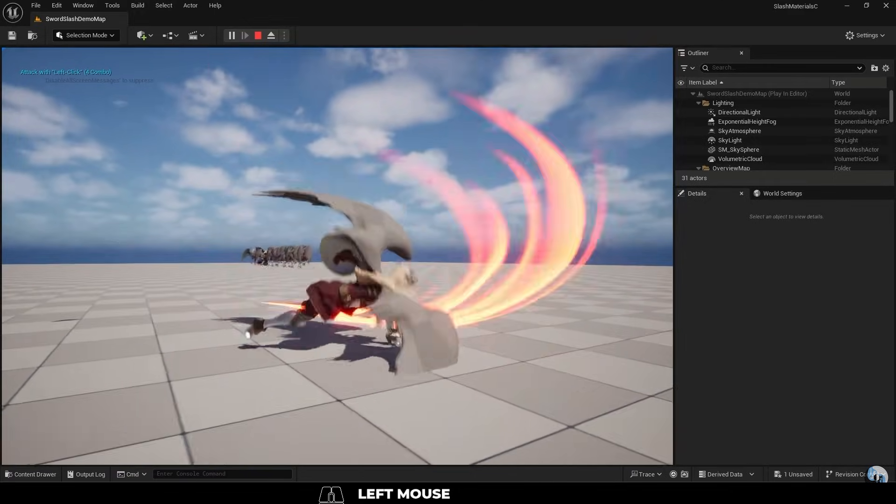
left_click(337, 256)
left_click(337, 256)
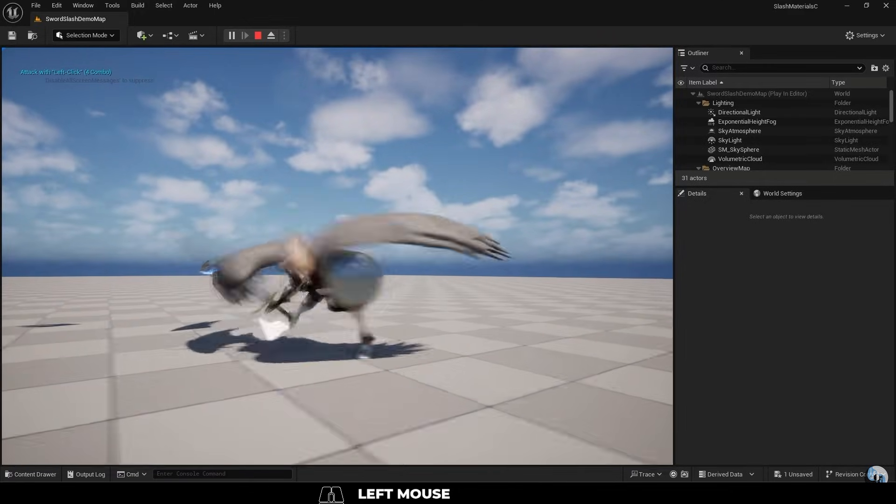
left_click(337, 256)
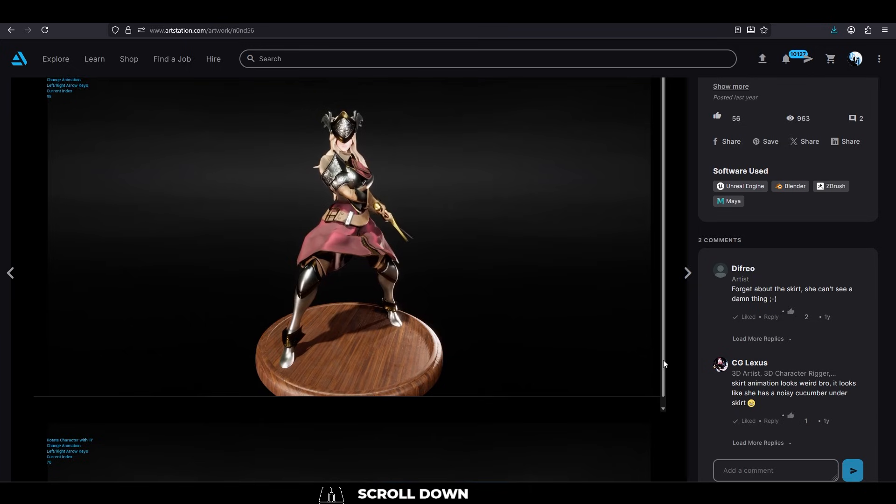
Switch to the ArtStation artwork page and look through the armoured character's renders and turntable animations.
scroll(674, 406, "down", 2)
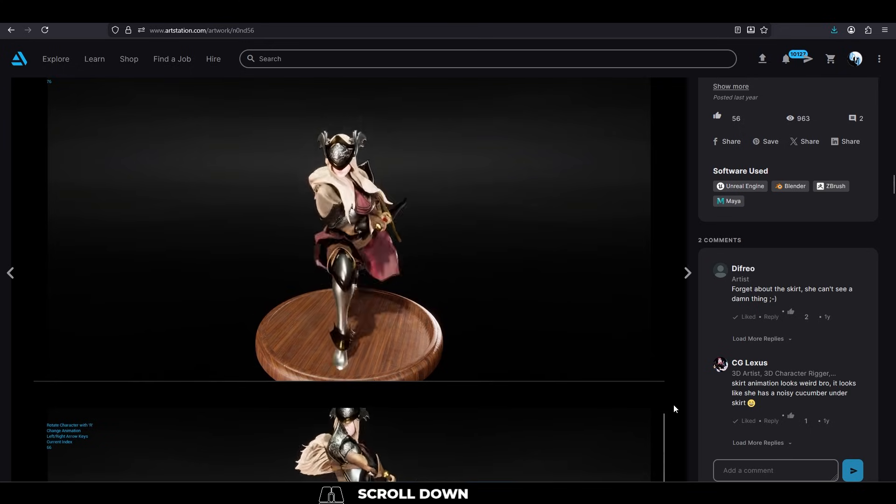
scroll(677, 415, "up", 2)
scroll(679, 418, "down", 3)
scroll(681, 420, "down", 5)
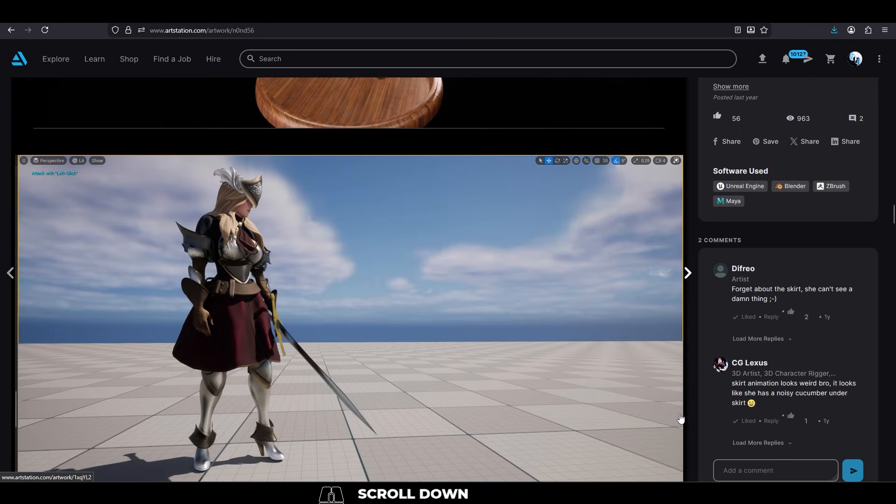
scroll(671, 416, "down", 6)
scroll(671, 416, "down", 2)
scroll(670, 414, "up", 1)
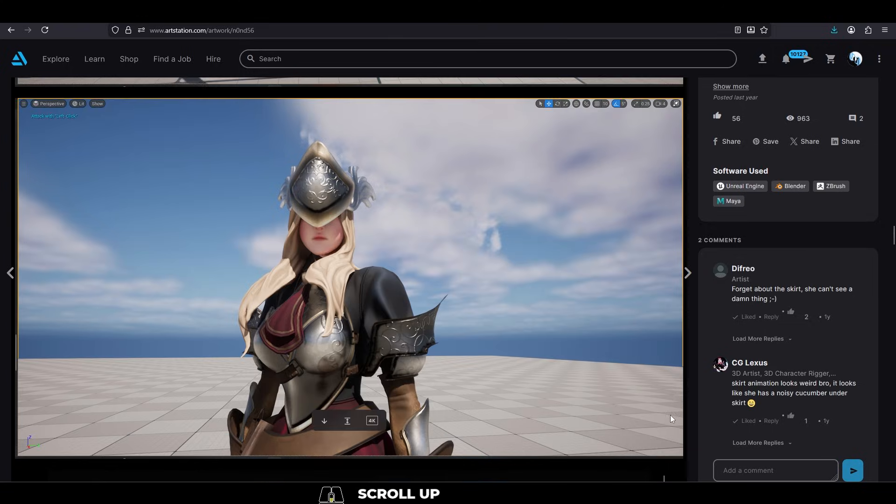
scroll(670, 414, "down", 9)
scroll(670, 418, "up", 2)
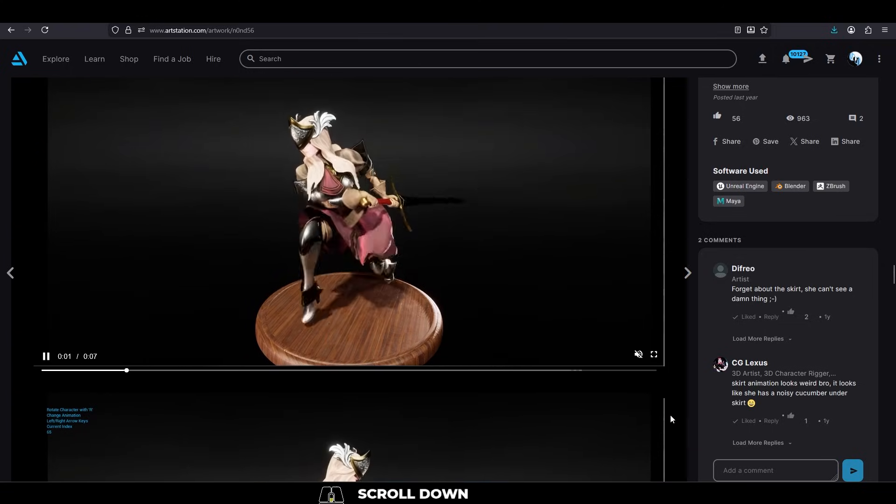
scroll(670, 419, "down", 4)
scroll(670, 419, "down", 9)
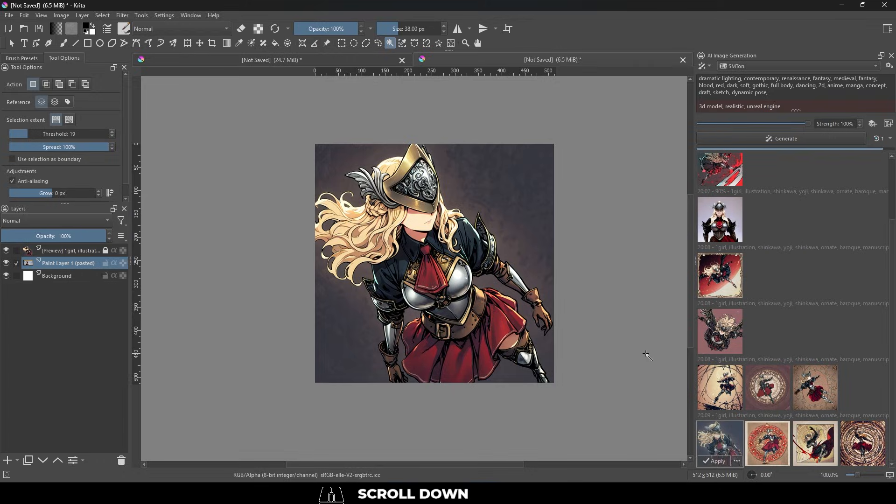
Switch to the Photos viewer and page through the artworks of the armoured woman, starting from _0.png.
left_click(732, 226)
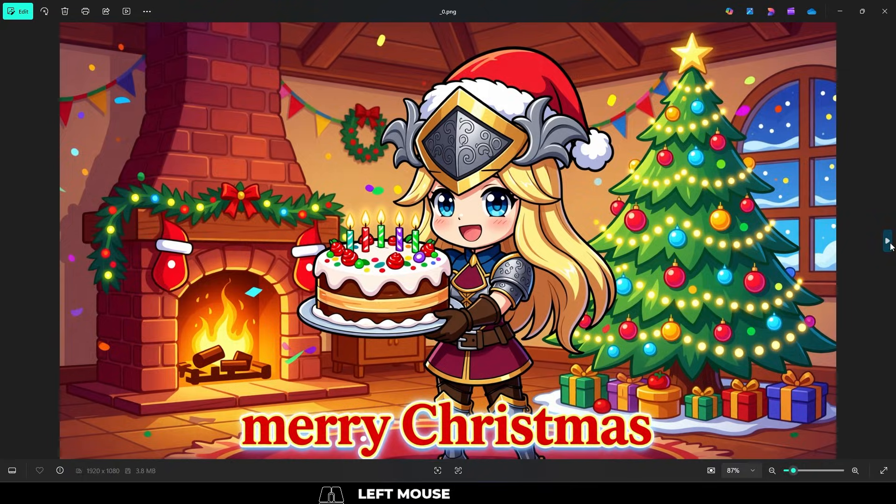
left_click(887, 241)
left_click(888, 241)
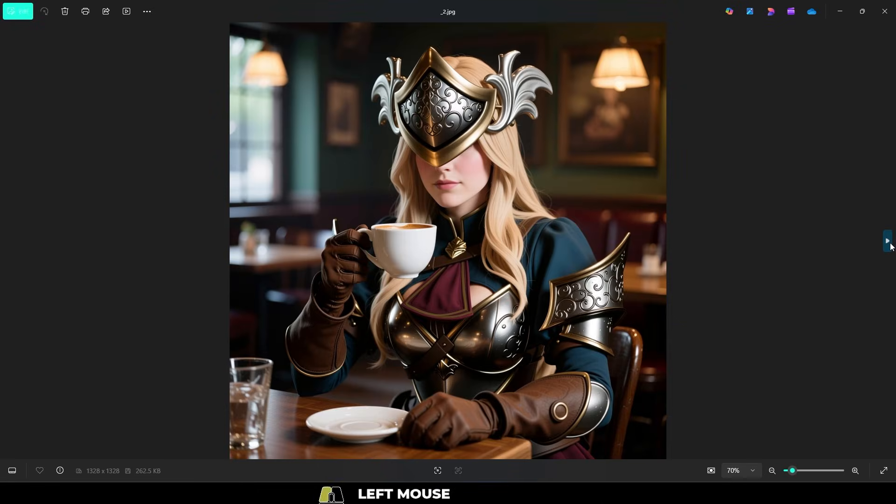
left_click(890, 246)
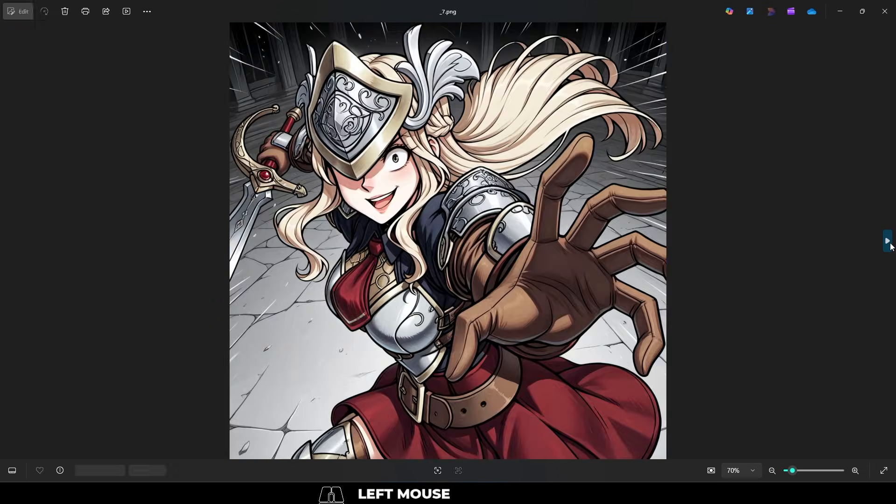
left_click(888, 241)
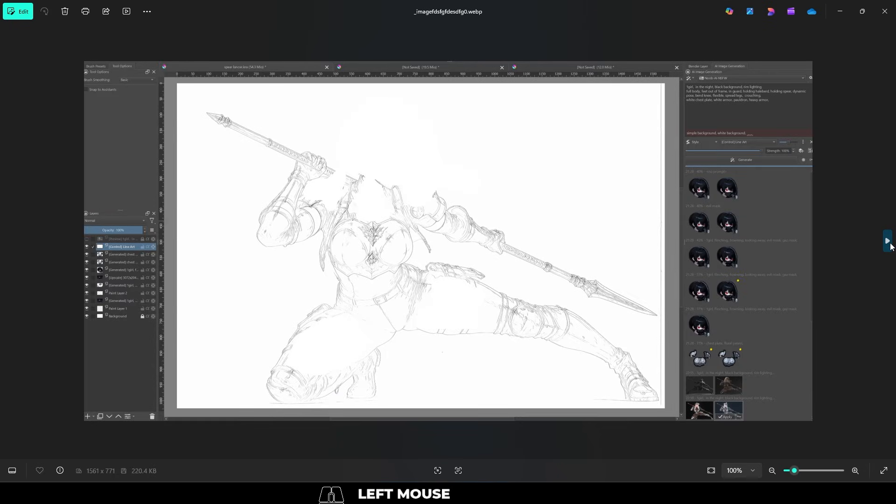
left_click(890, 246)
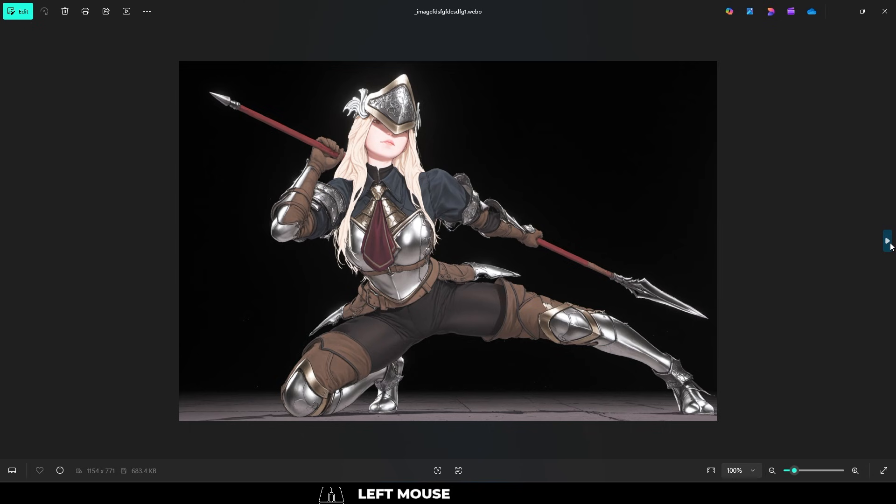
left_click(890, 246)
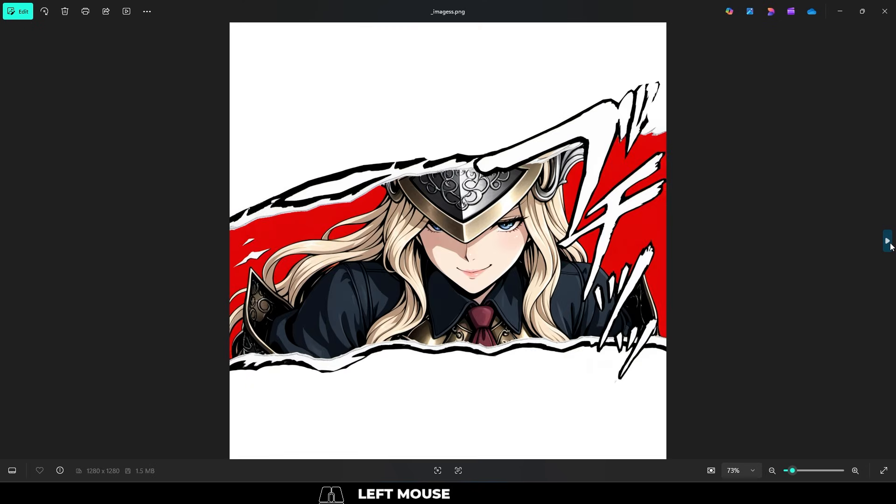
left_click(890, 246)
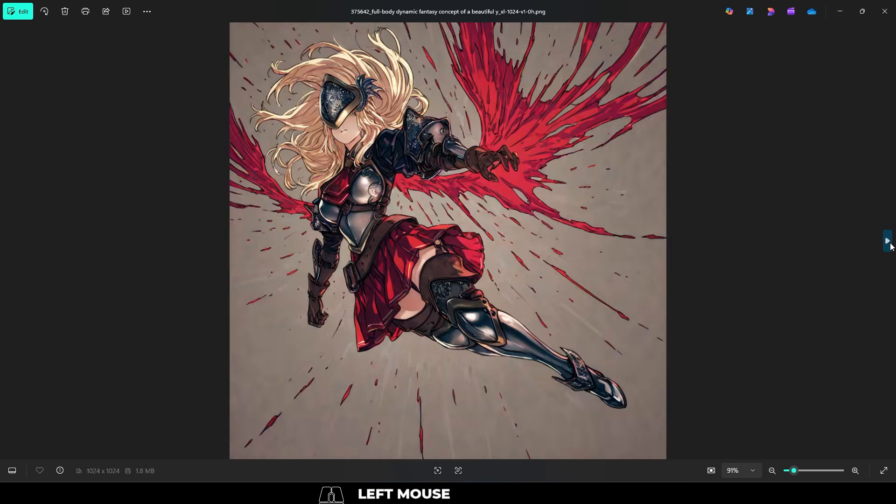
left_click(890, 246)
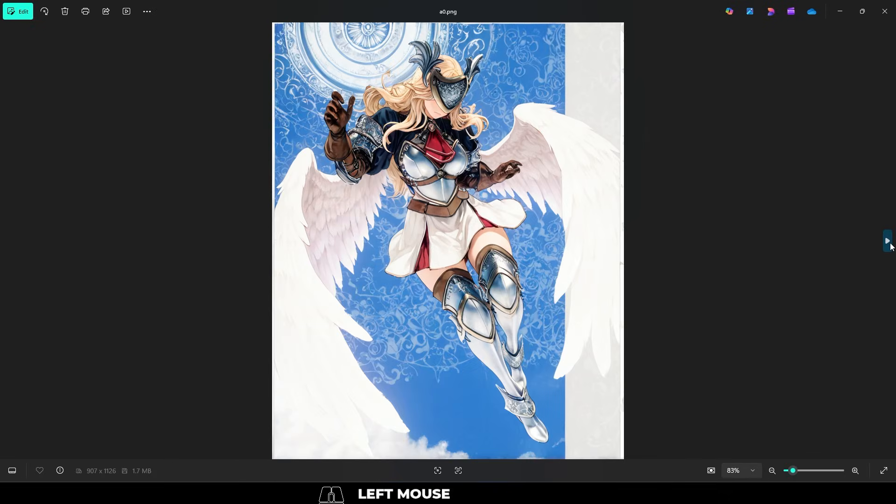
left_click(891, 246)
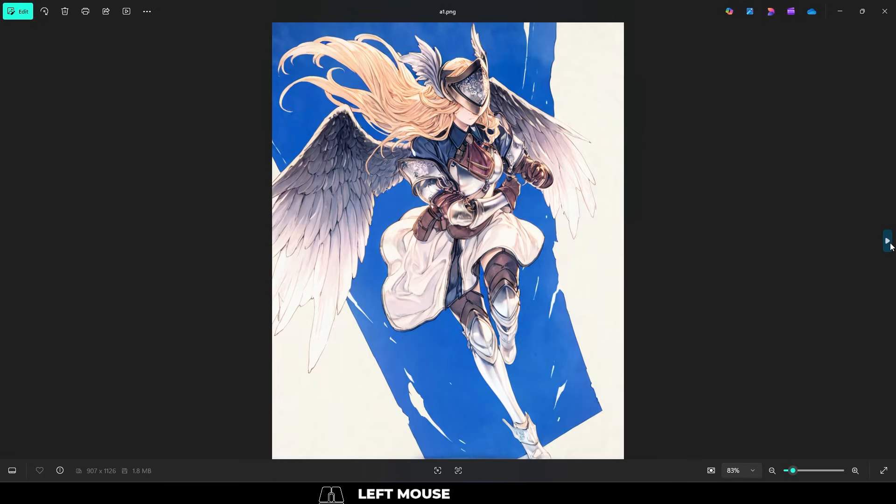
left_click(891, 246)
left_click(888, 242)
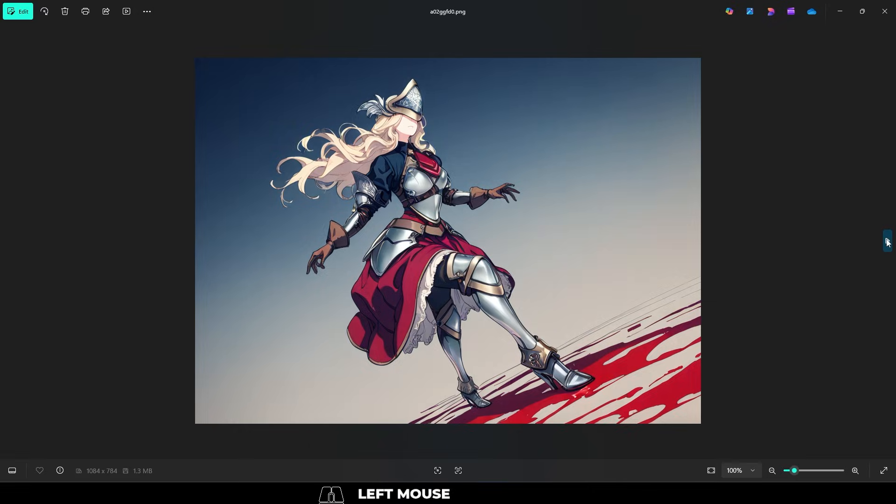
left_click(889, 242)
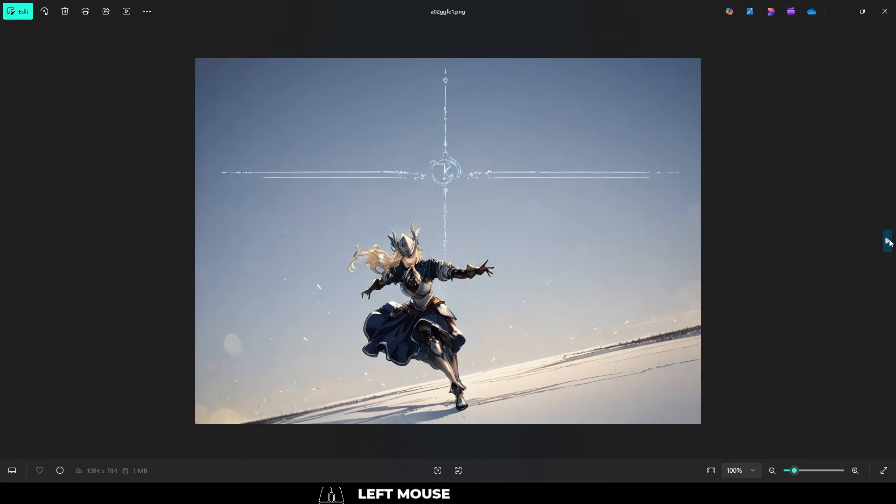
left_click(889, 242)
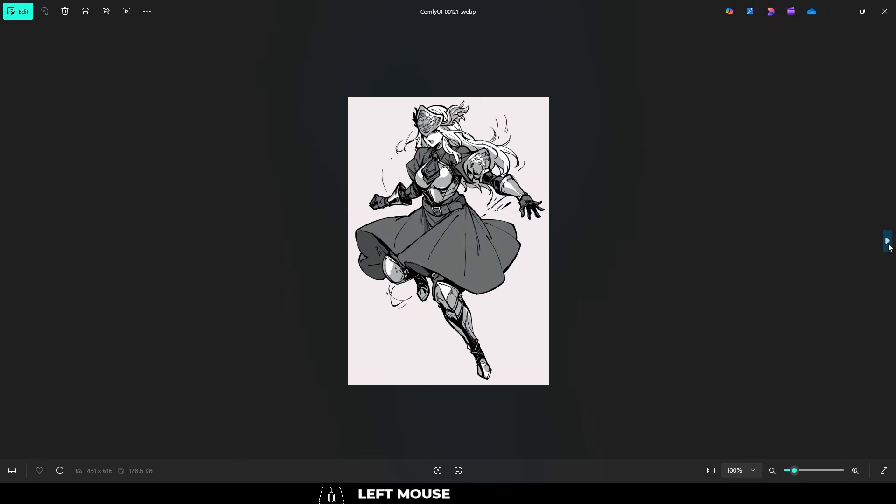
left_click(888, 242)
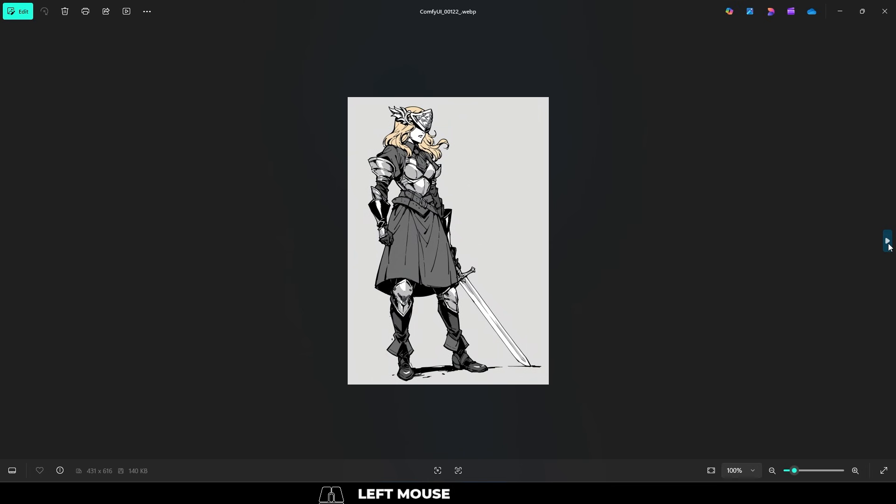
left_click(888, 242)
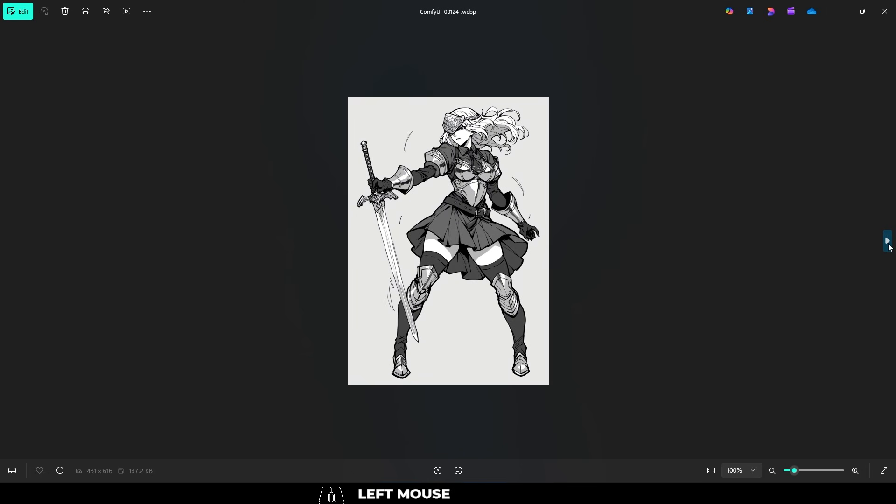
left_click(888, 243)
left_click(888, 243)
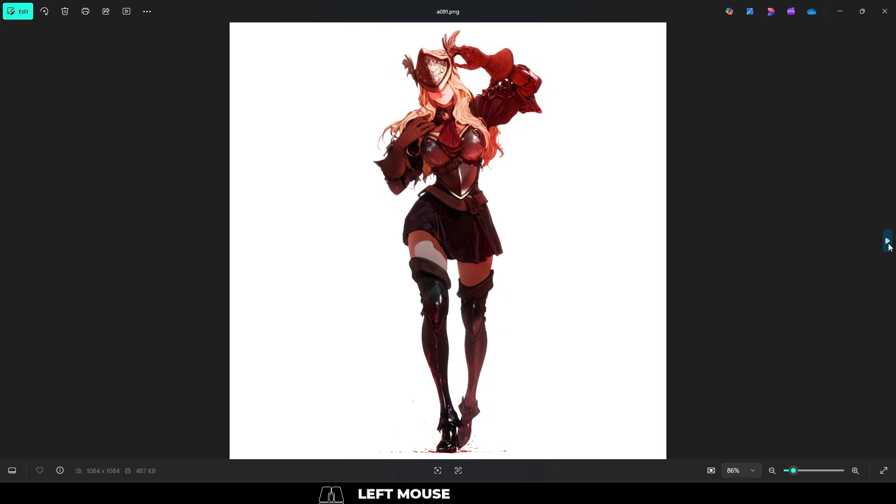
left_click(888, 242)
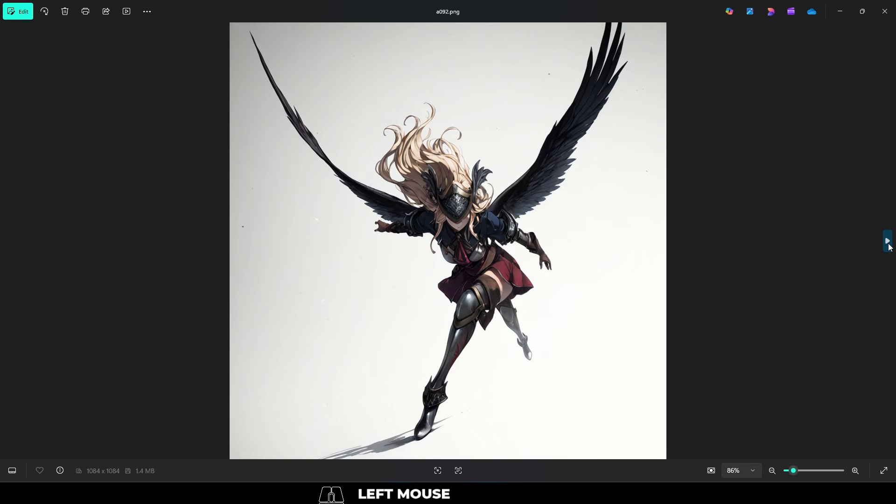
left_click(888, 242)
left_click(888, 242)
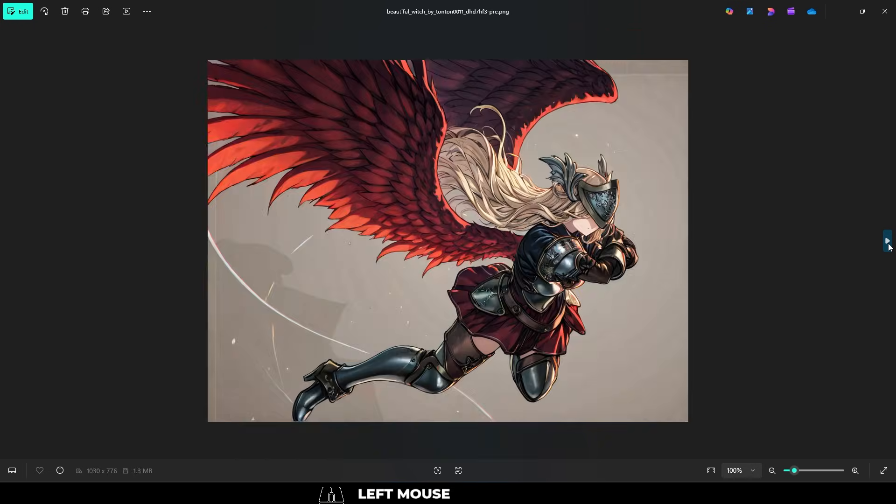
left_click(888, 242)
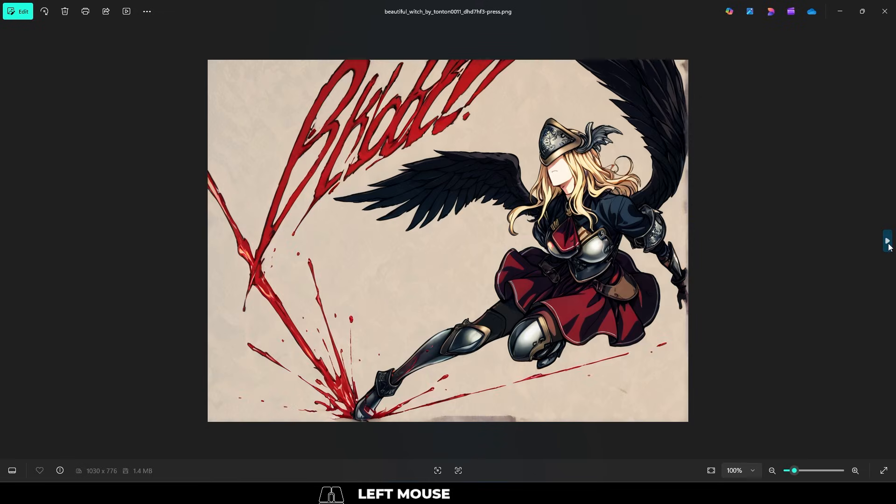
left_click(887, 242)
left_click(888, 242)
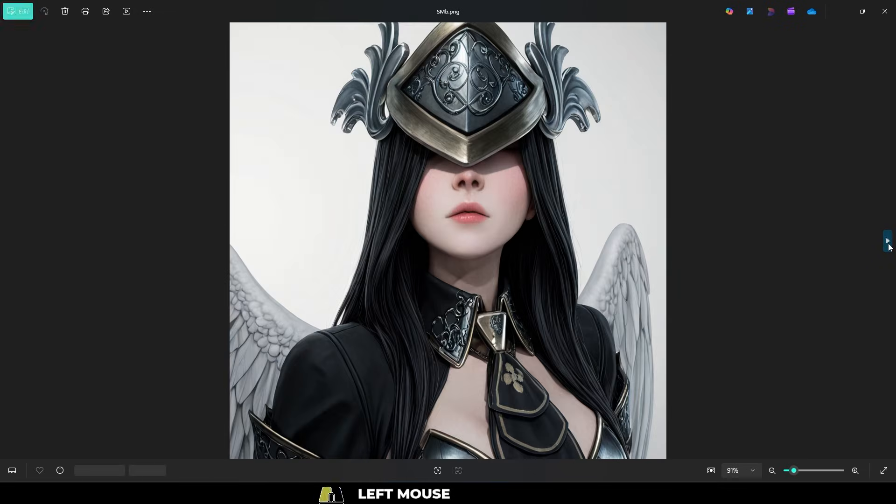
left_click(888, 242)
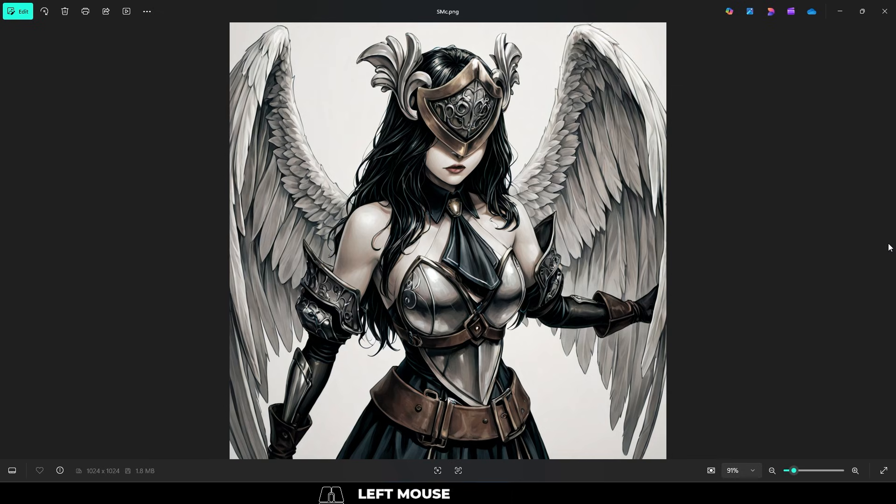
left_click(888, 242)
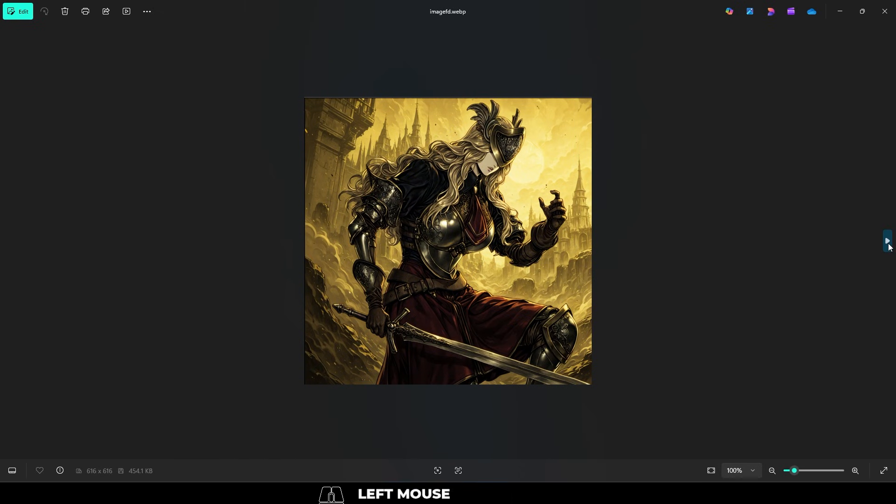
left_click(888, 243)
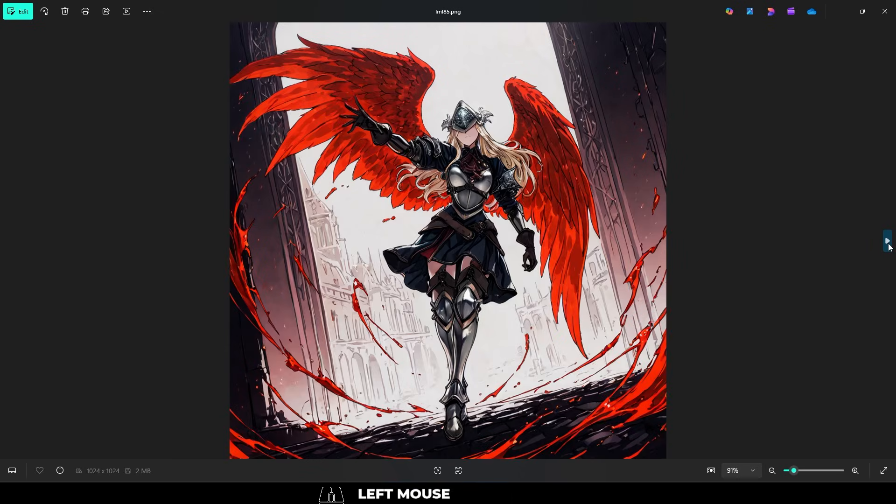
left_click(888, 242)
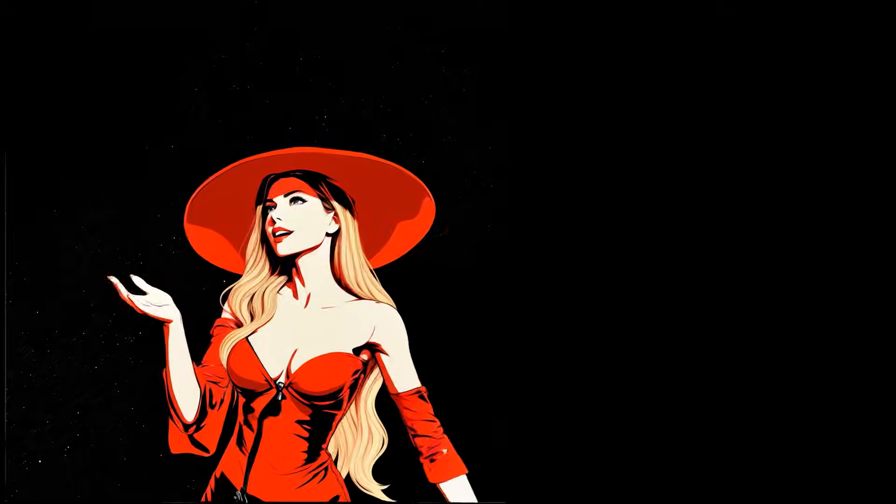